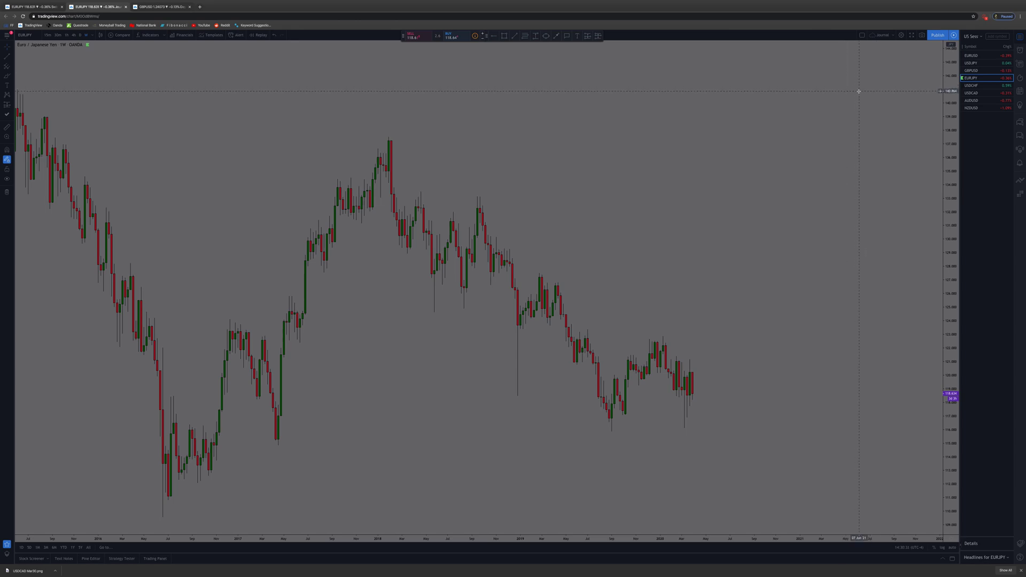
# Preview the Alerts panel and USDJPY, then return to EURJPY weekly zoomed in closer
pyautogui.click(1021, 50)
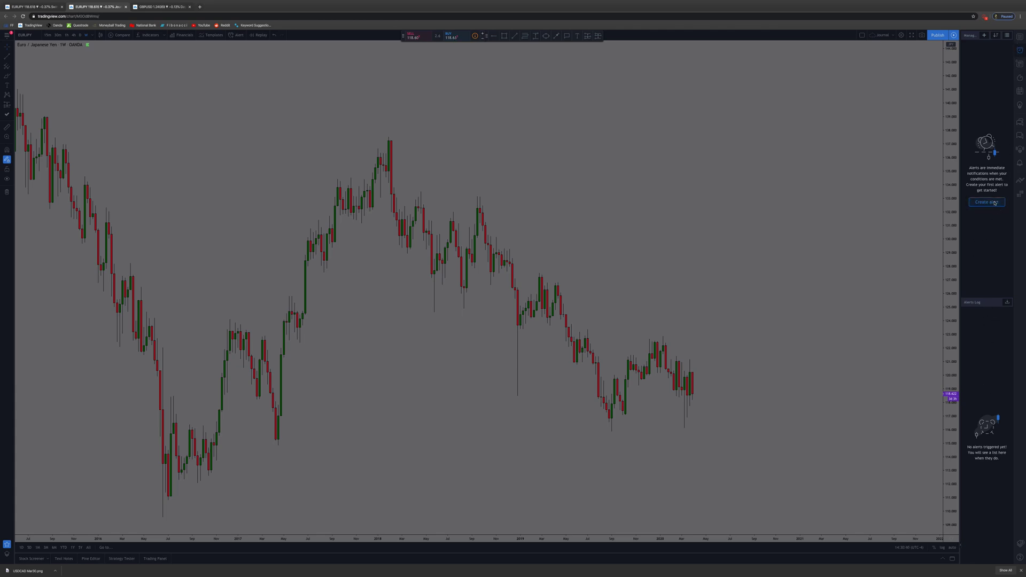
pyautogui.click(1020, 37)
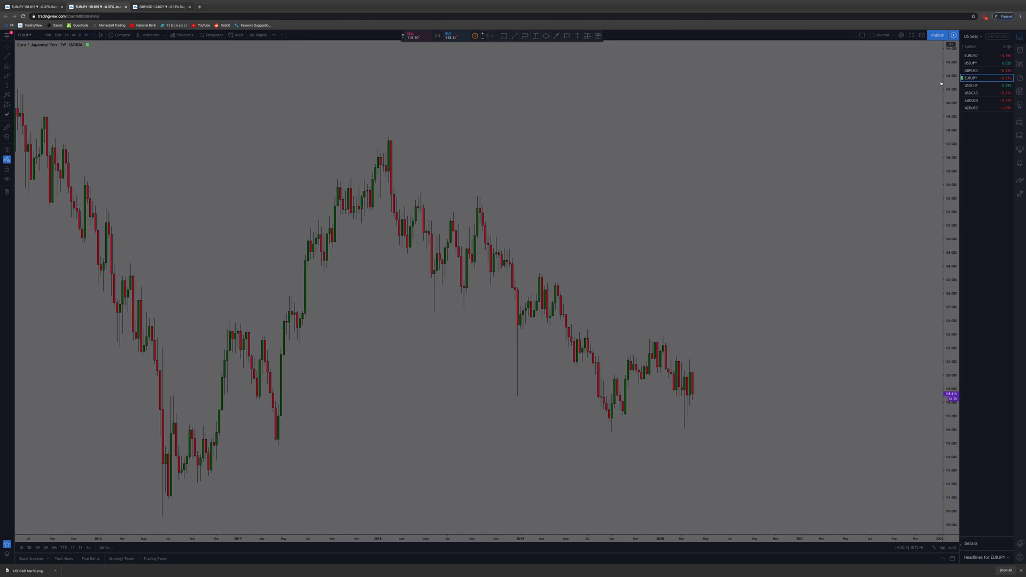
pyautogui.click(971, 63)
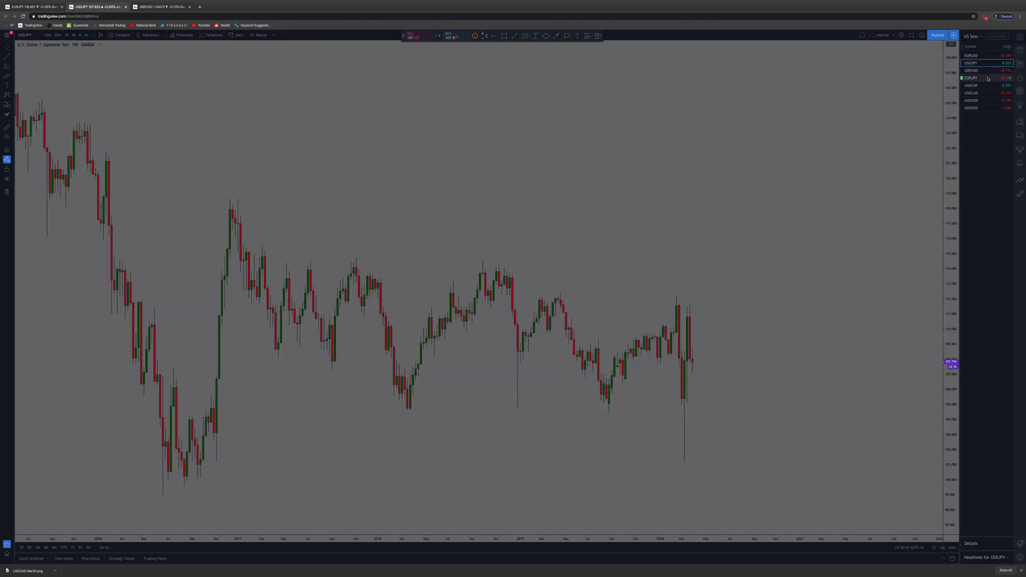
pyautogui.click(988, 79)
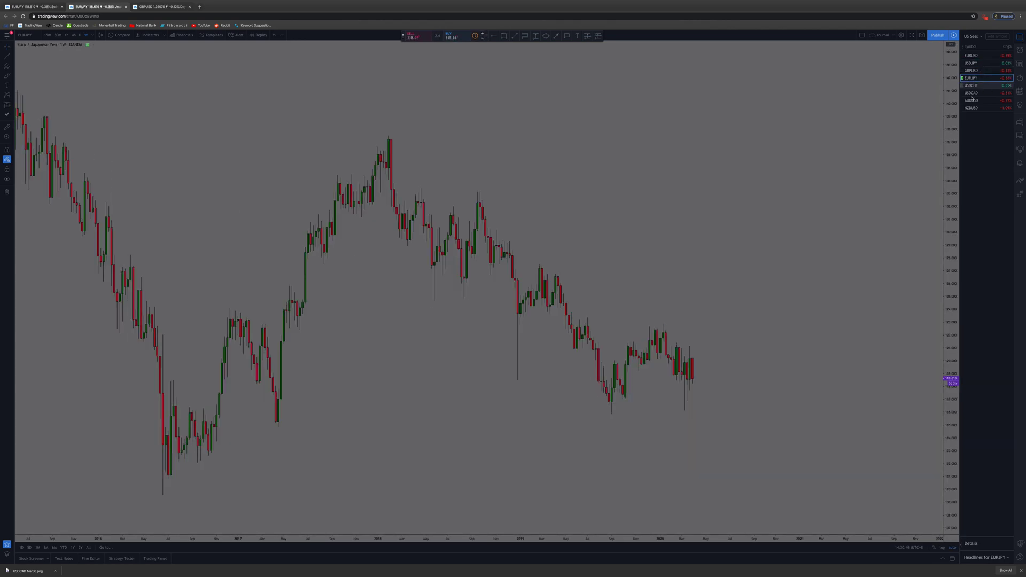
pyautogui.scroll(2, 694, 327)
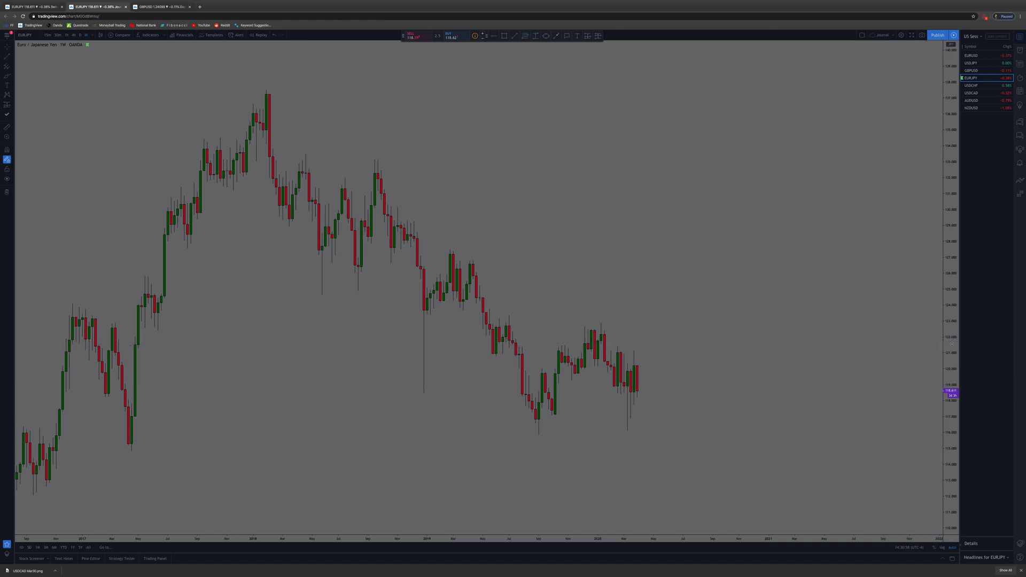
# Start a new EURJPY price alert at 121.357 with the Crossing condition
pyautogui.rightClick(691, 348)
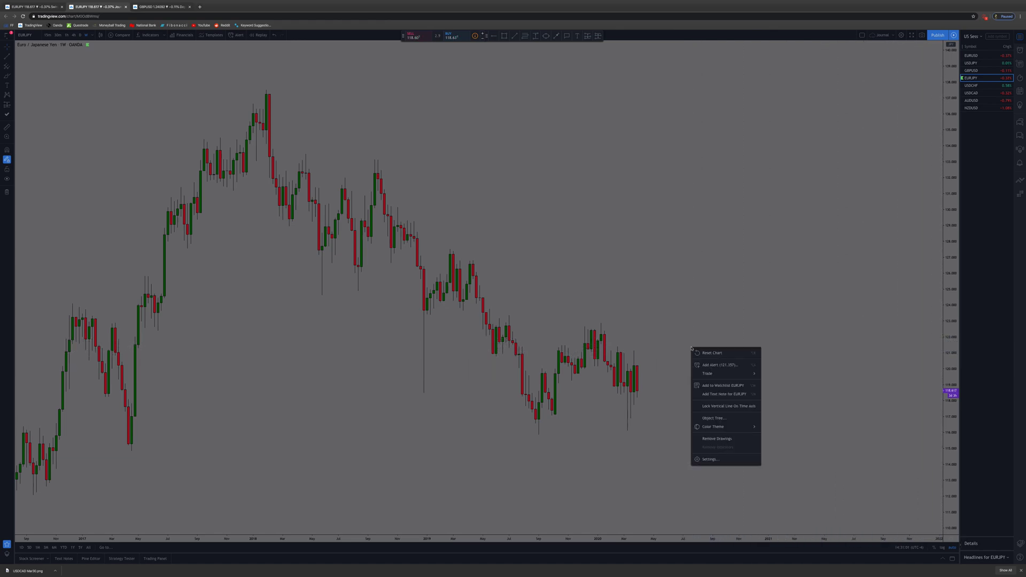
pyautogui.click(720, 366)
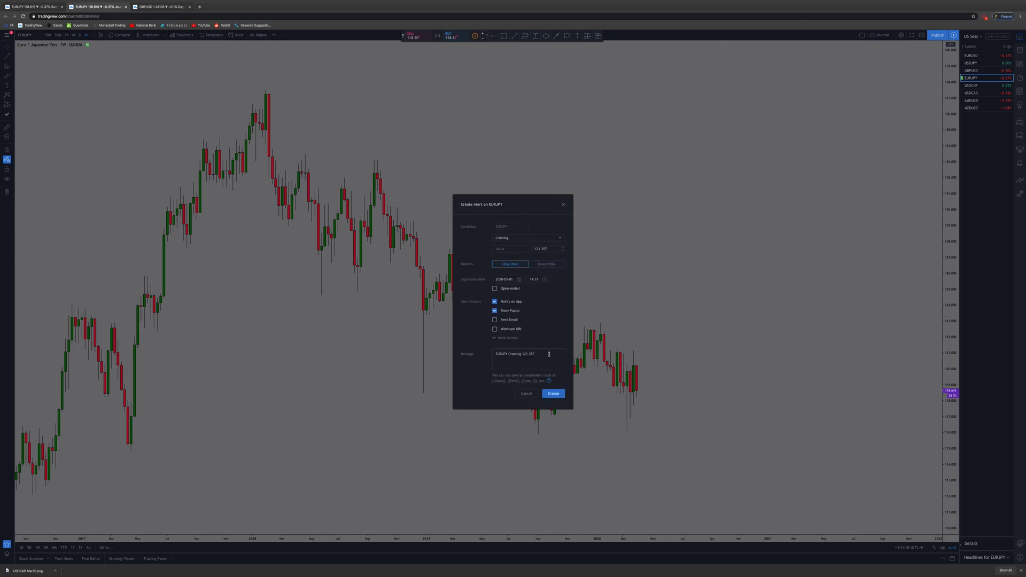
pyautogui.click(516, 240)
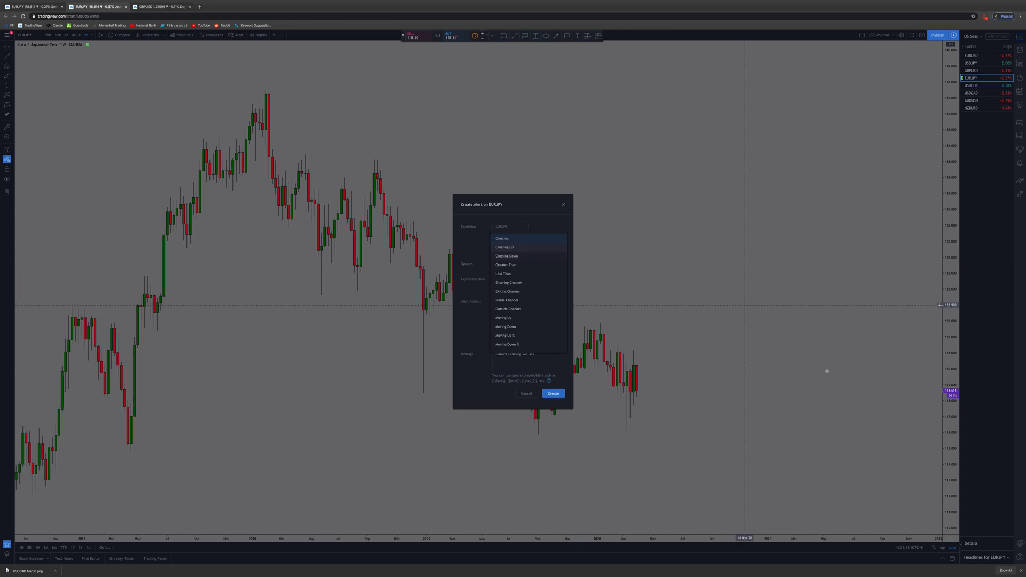
pyautogui.click(502, 240)
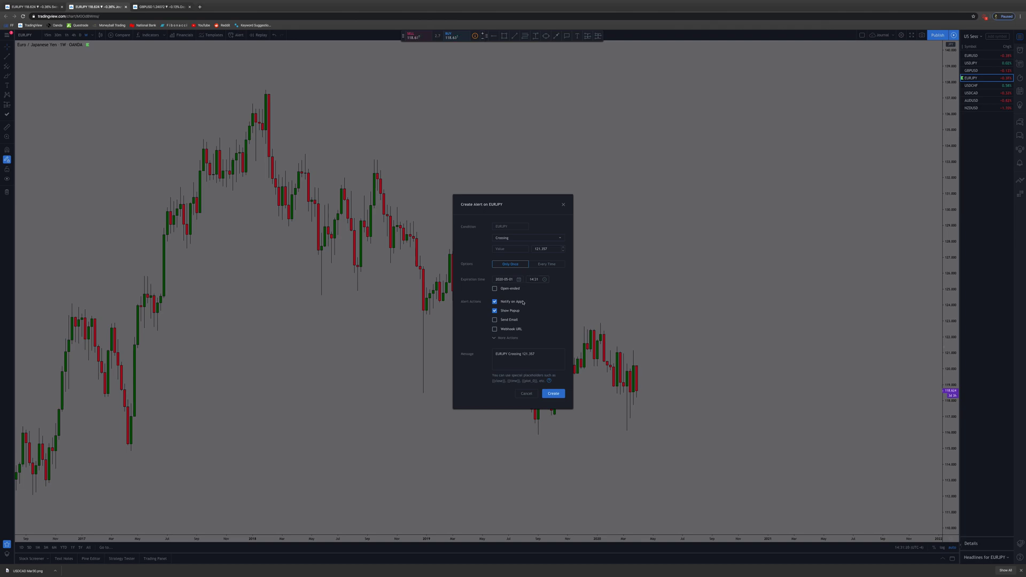
# Enable Play Sound with the Thin sound, nudge the price down, keeping Crossing
pyautogui.click(492, 336)
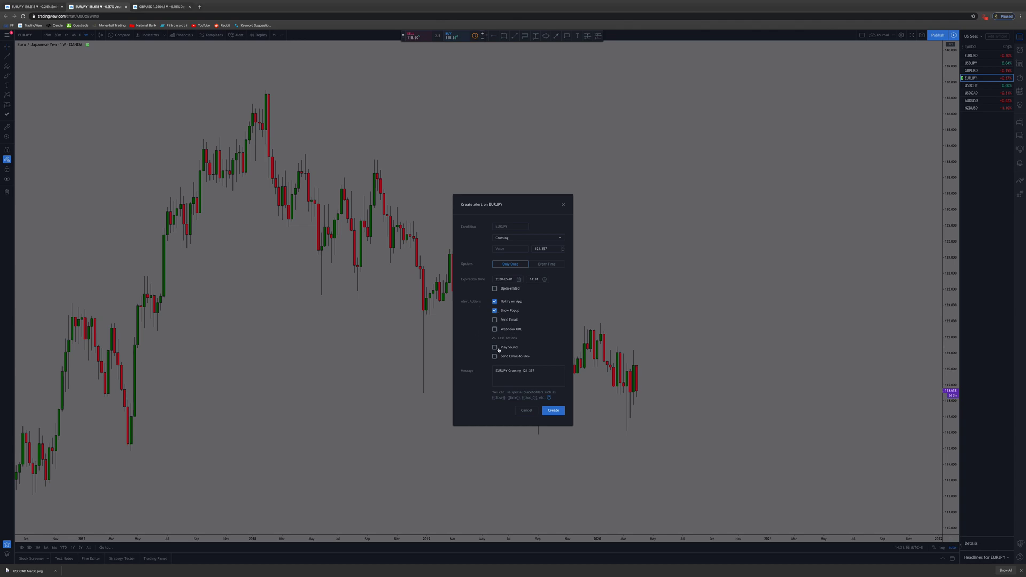
pyautogui.click(495, 347)
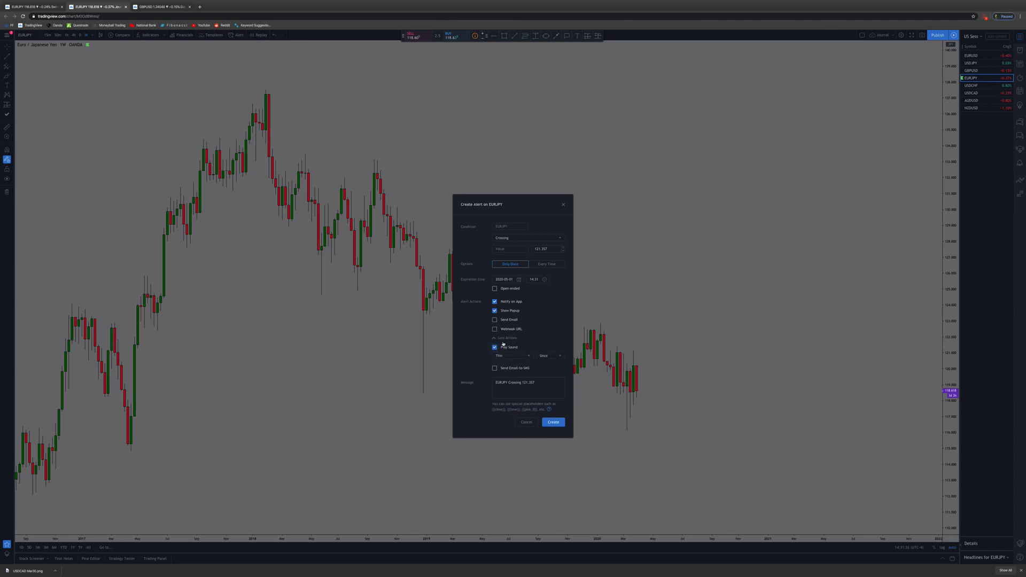
pyautogui.click(505, 356)
pyautogui.click(505, 357)
pyautogui.click(564, 251)
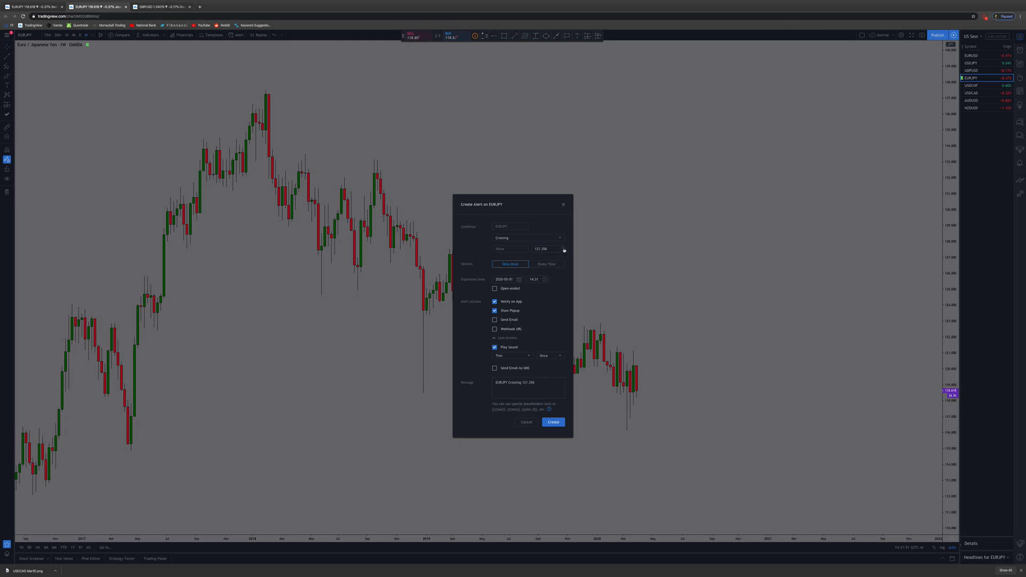
pyautogui.click(518, 243)
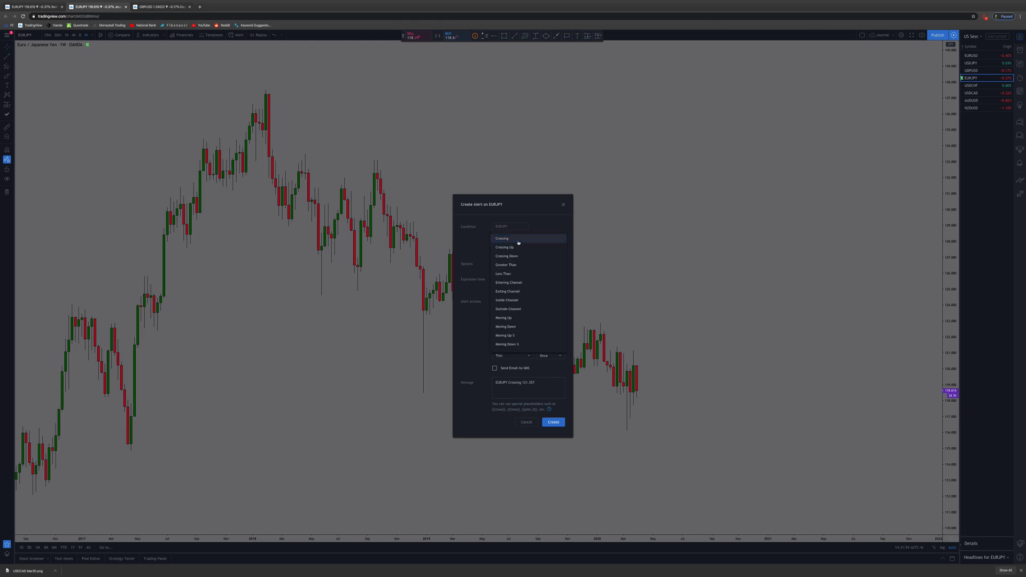
pyautogui.click(467, 255)
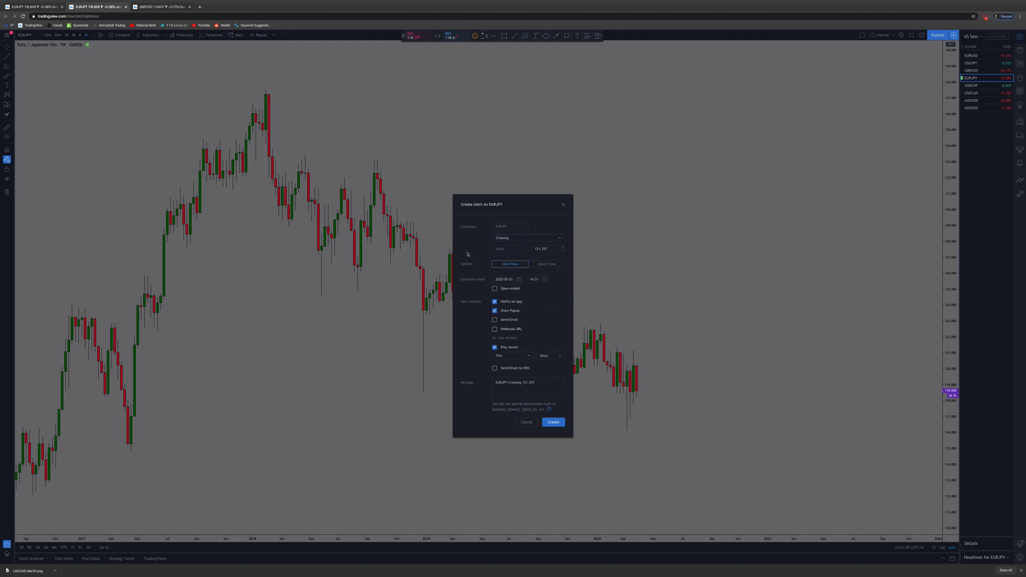
# Replace the default alert message with a trading-opportunity note and create the crossing alert
pyautogui.tripleClick(537, 384)
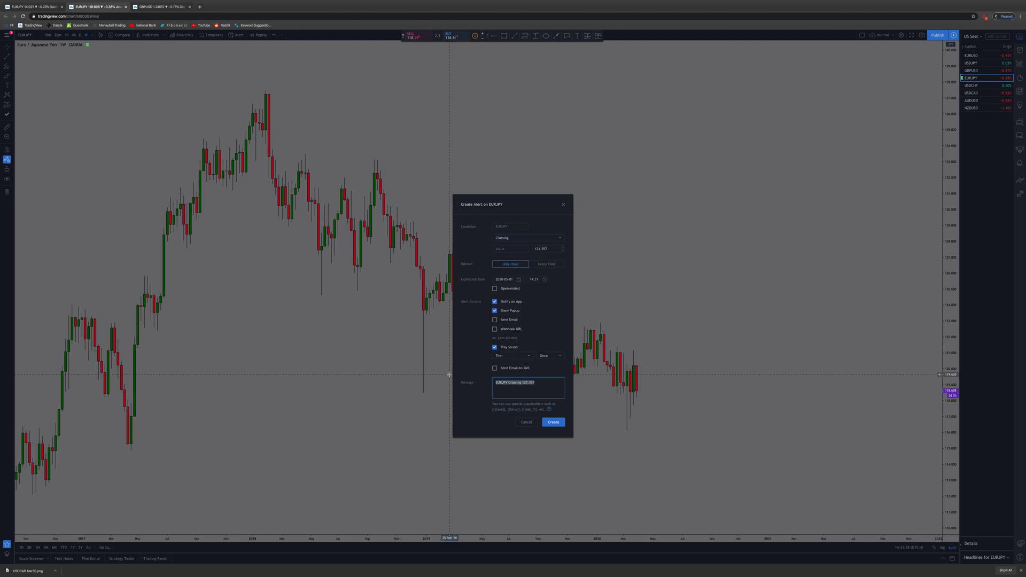
pyautogui.press('BackSpace')
pyautogui.press('BackSpace')
pyautogui.press('BackSpace')
pyautogui.press('BackSpace')
pyautogui.write('ing oppertunity')
pyautogui.press('BackSpace')
pyautogui.press('BackSpace')
pyautogui.click(554, 422)
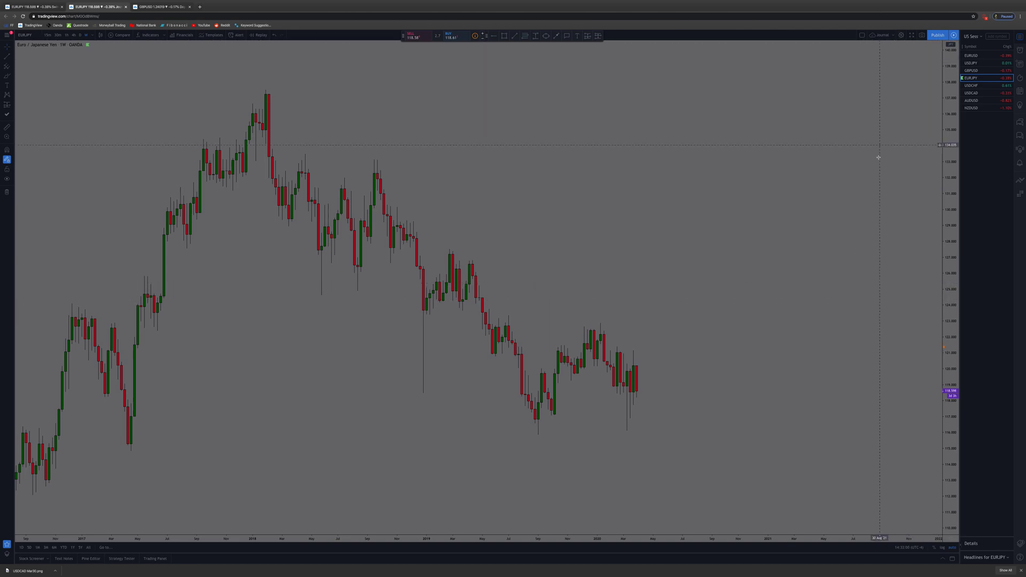
# Browse Chart settings' Trading, Appearance, Events, Scales and Status line sections, ending on Symbol
pyautogui.doubleClick(818, 211)
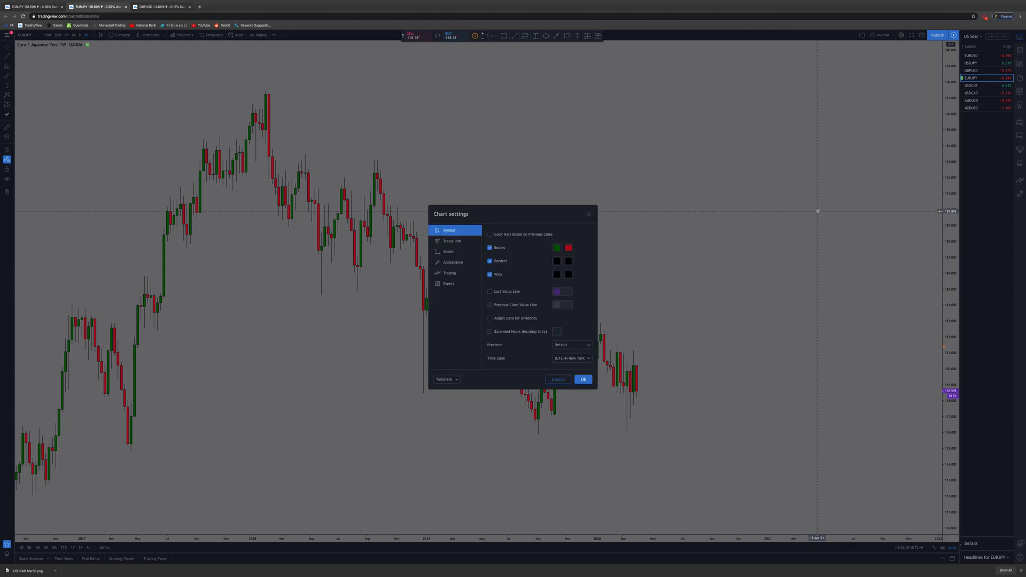
pyautogui.click(459, 276)
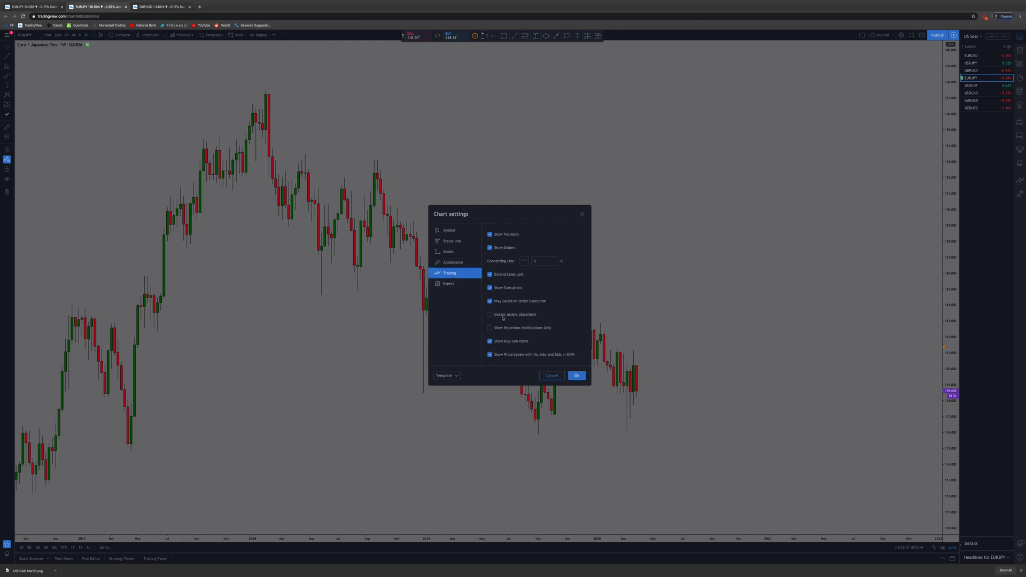
pyautogui.click(453, 262)
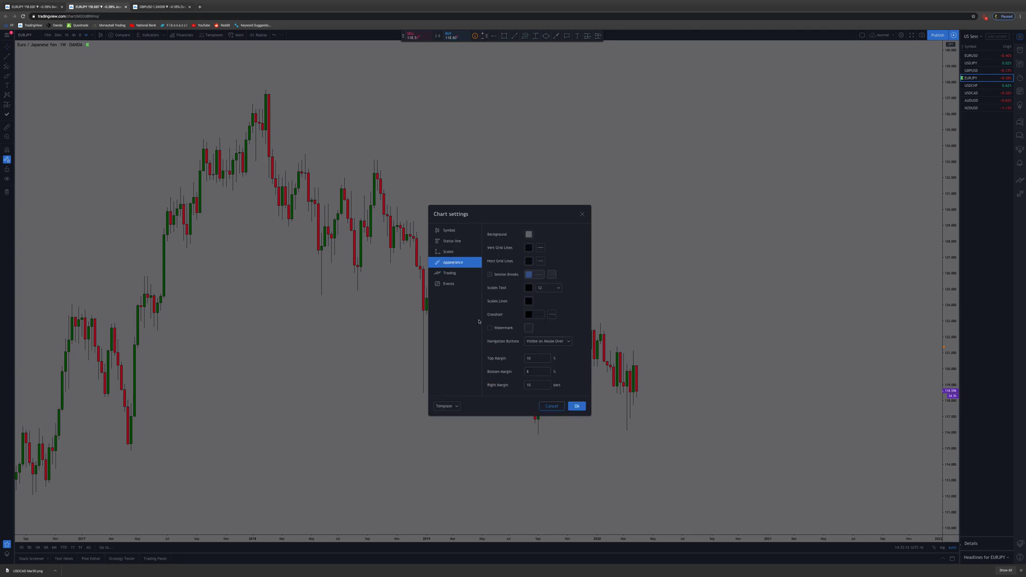
pyautogui.click(452, 283)
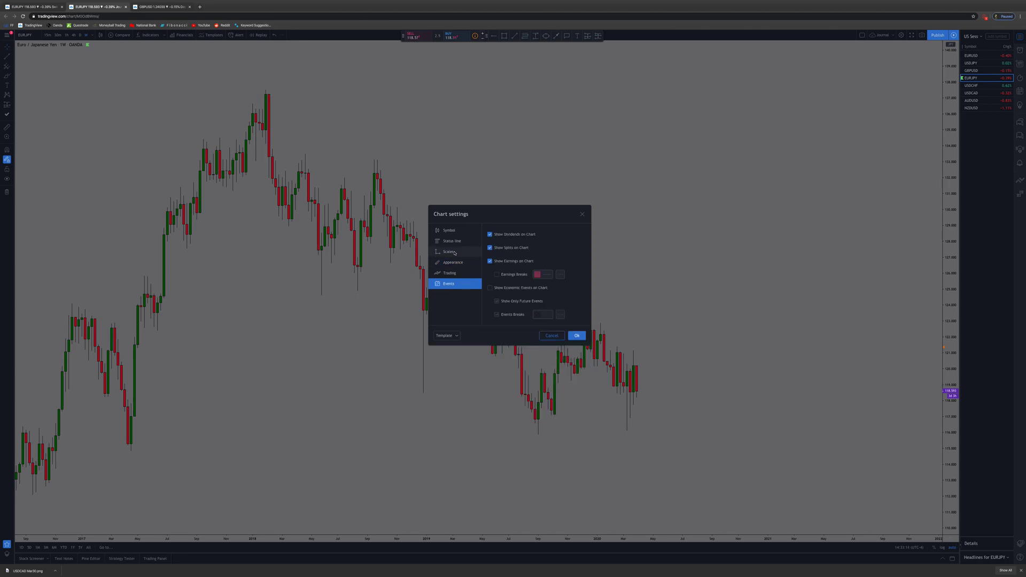
pyautogui.click(455, 252)
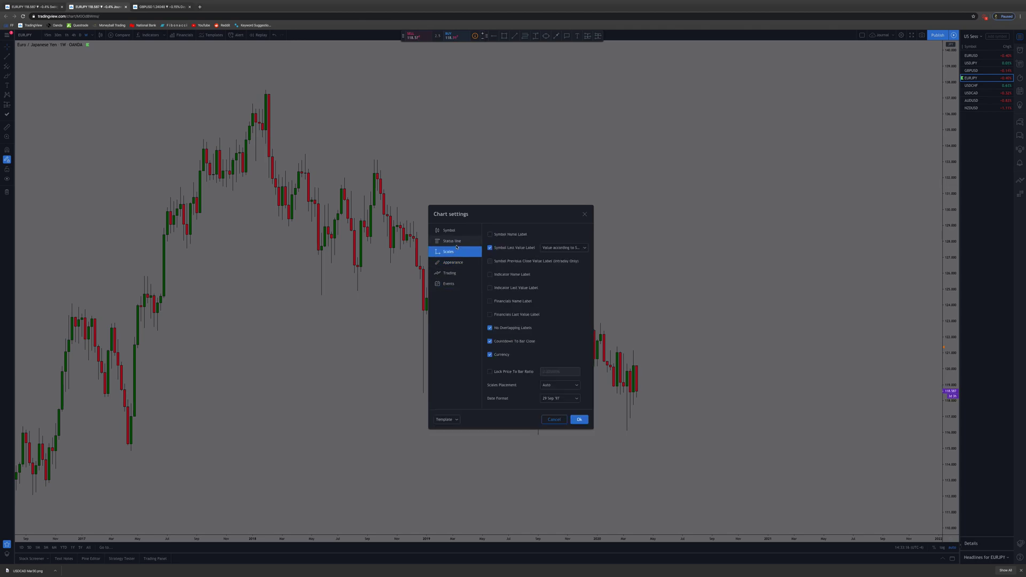
pyautogui.click(459, 241)
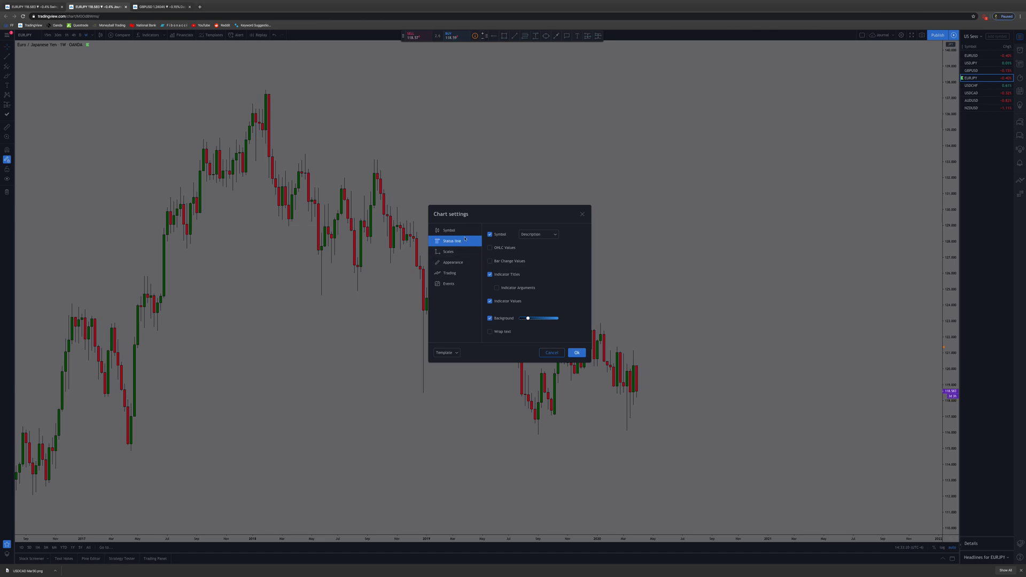
pyautogui.click(463, 233)
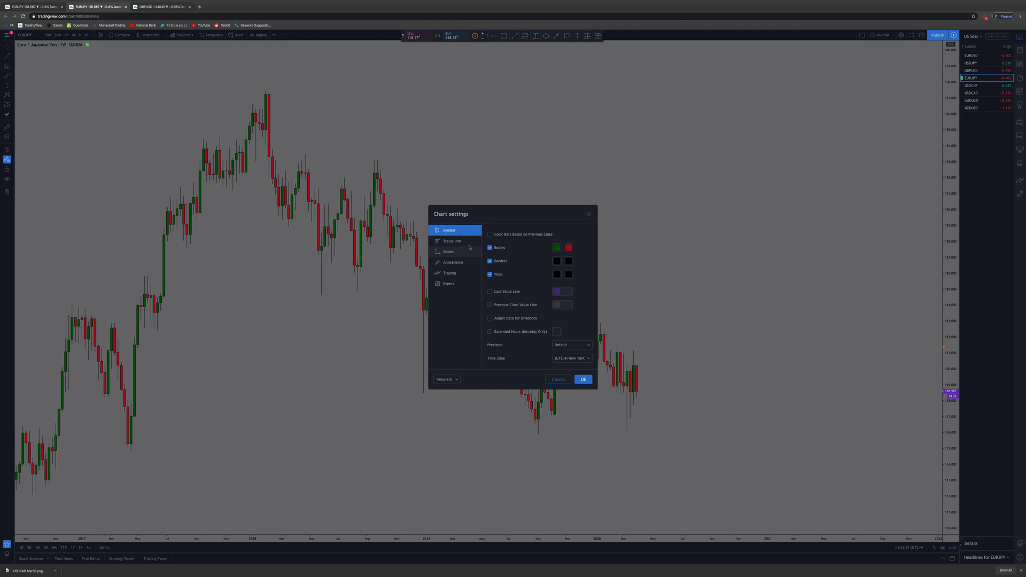
# Open the existing alert for editing from the price scale, then cancel unchanged
pyautogui.rightClick(944, 347)
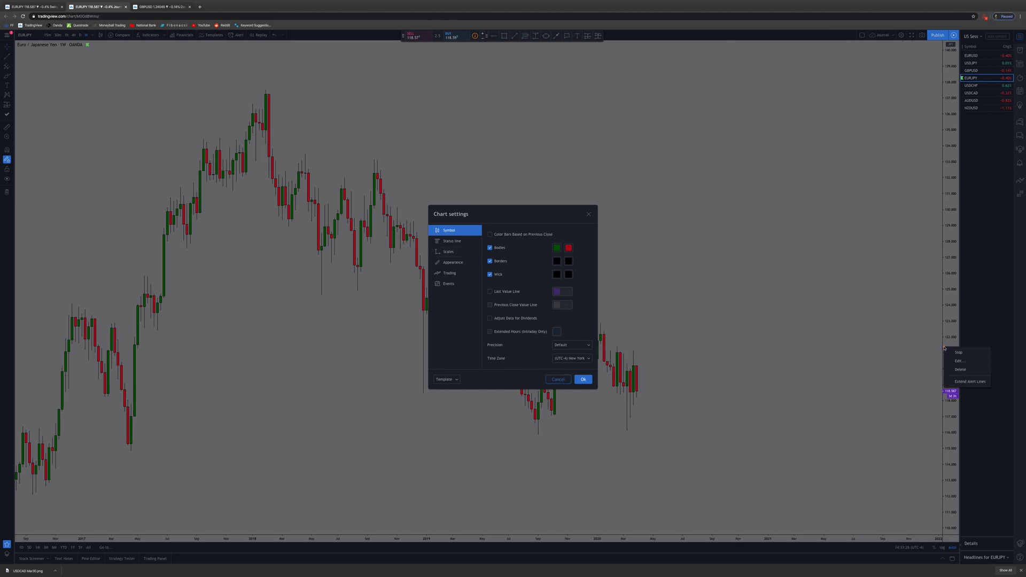
pyautogui.click(960, 360)
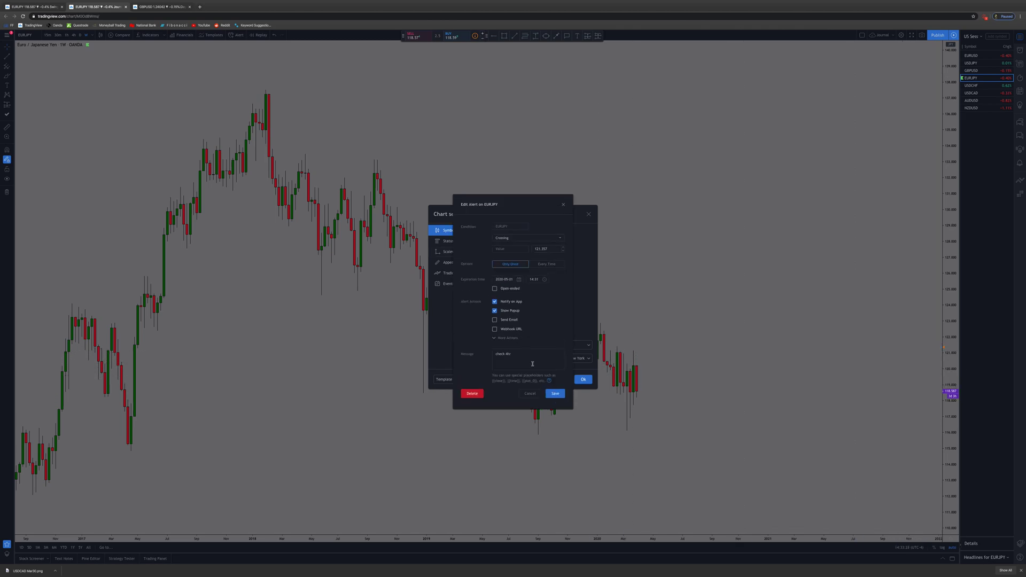
pyautogui.click(530, 395)
# Turn on Extend Alert Lines, close Chart settings, then turn extending off again
pyautogui.rightClick(945, 348)
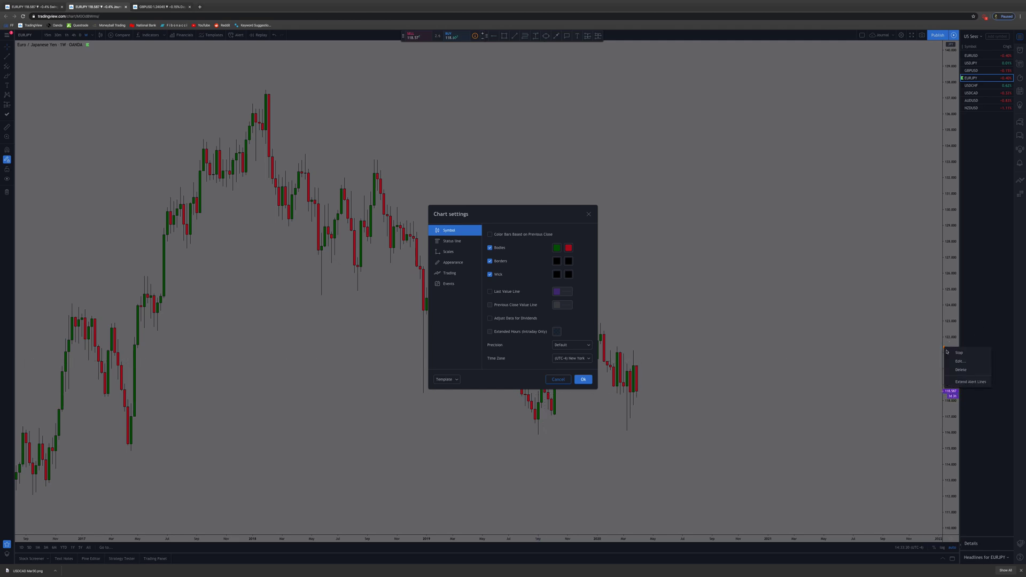
pyautogui.click(974, 384)
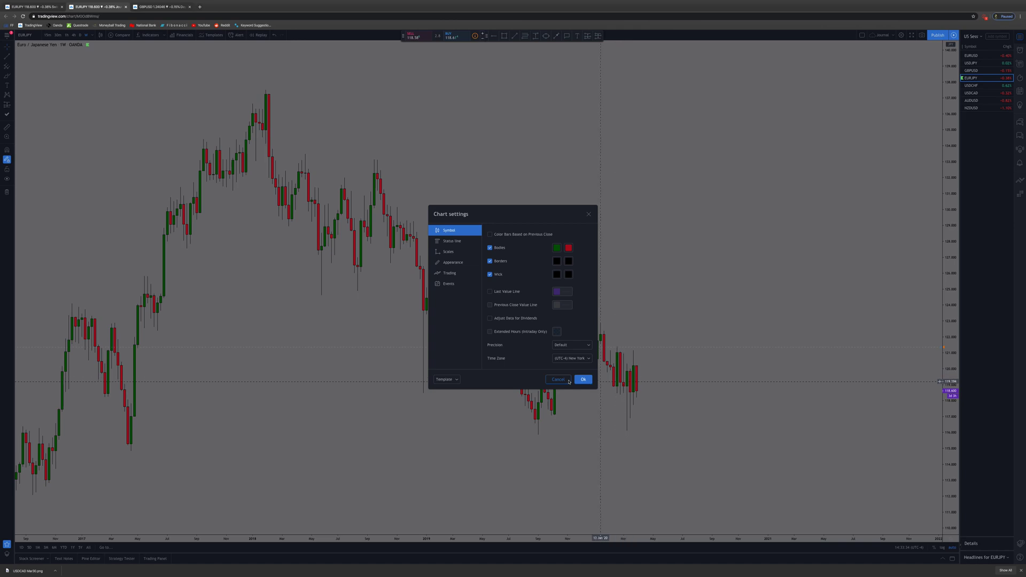
pyautogui.press('Escape')
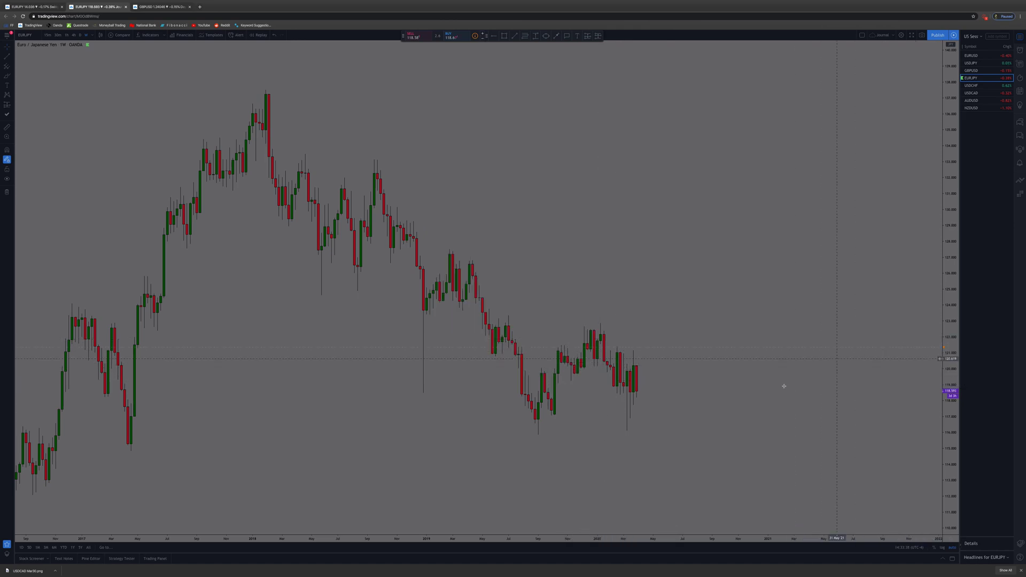
pyautogui.click(944, 348)
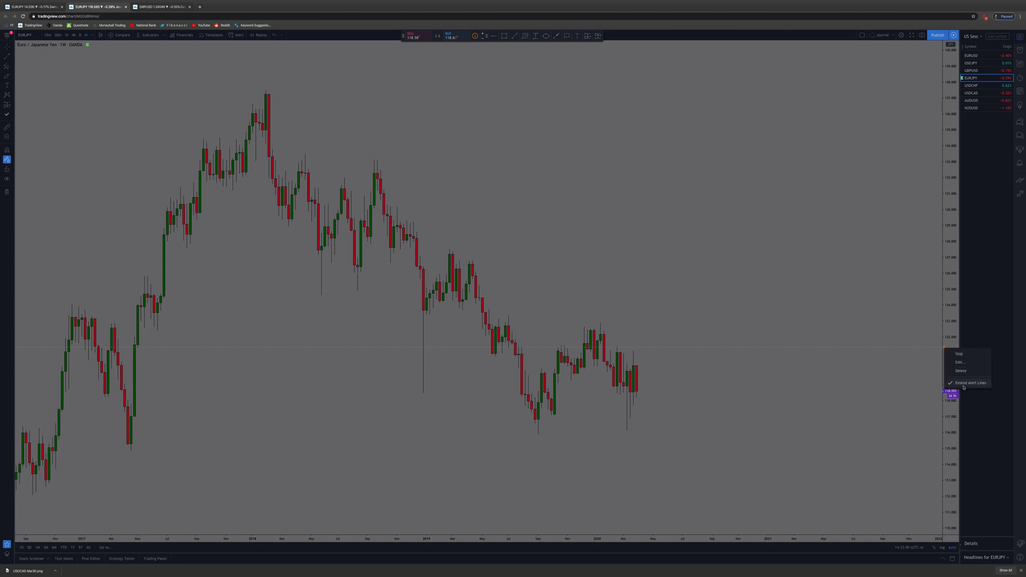
pyautogui.click(965, 383)
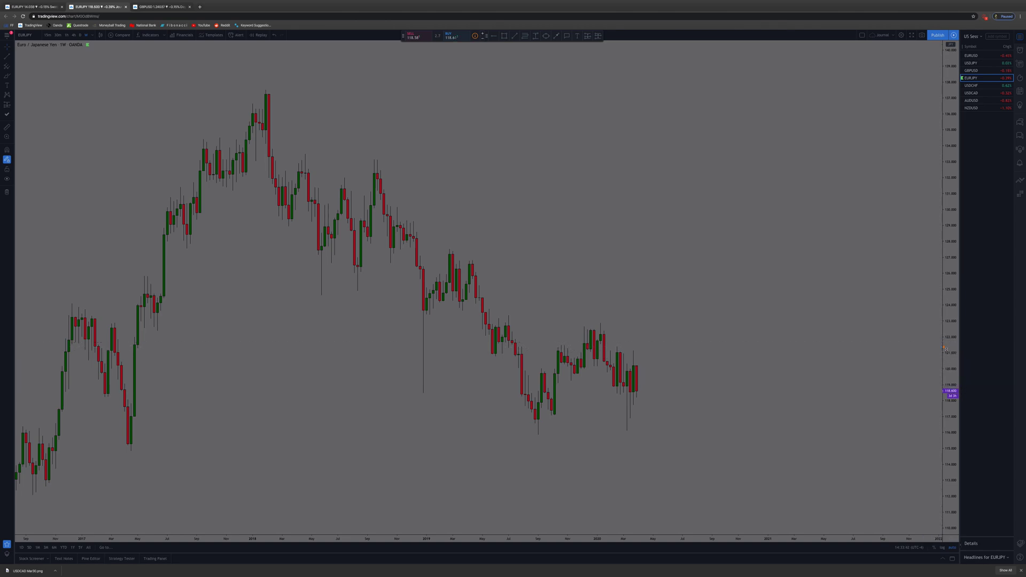
# Delete the EURJPY crossing alert from the Alerts list and go back to the Watchlist
pyautogui.click(1019, 51)
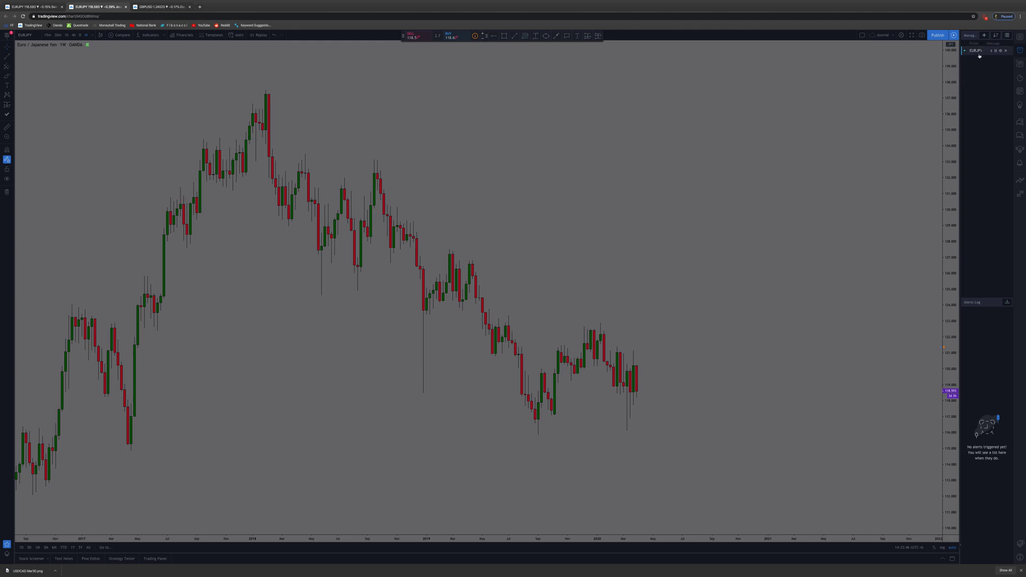
pyautogui.click(1007, 50)
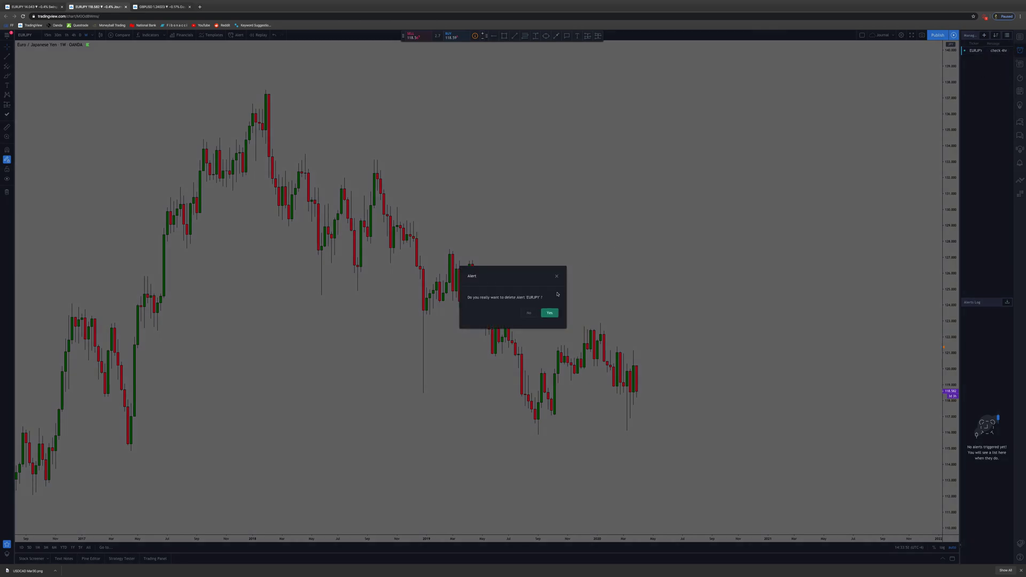
pyautogui.click(551, 313)
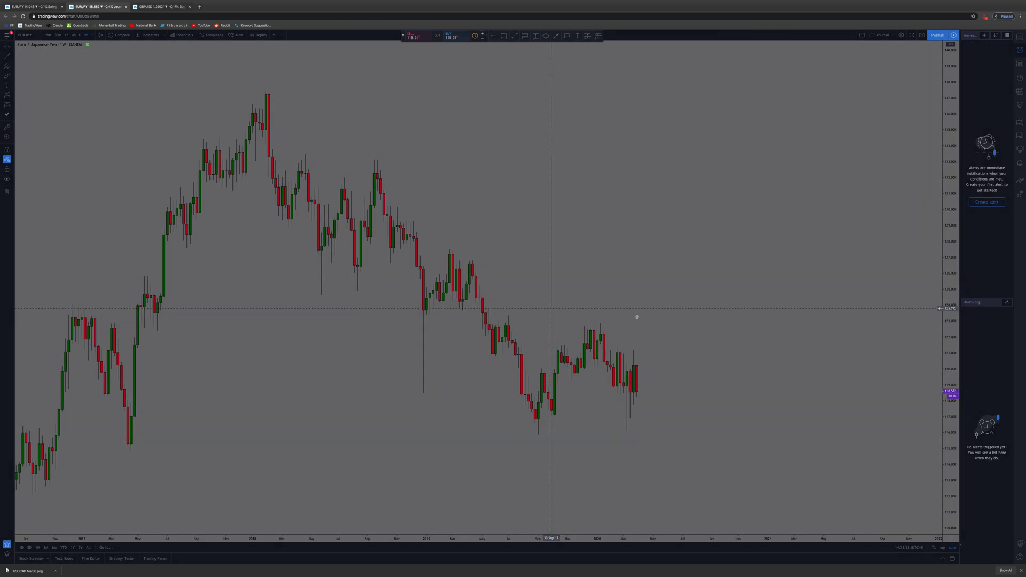
pyautogui.click(1020, 36)
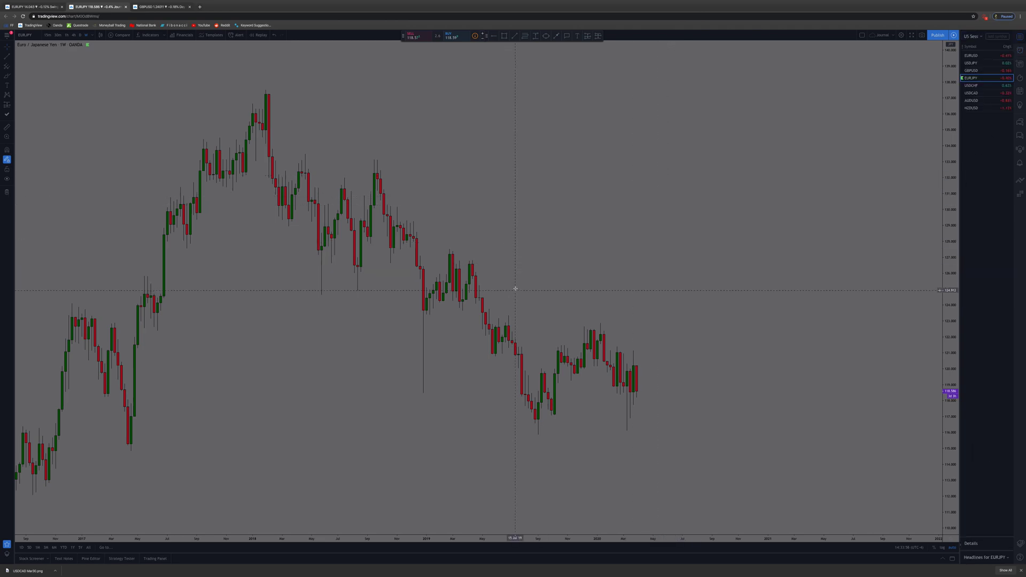
# Dismiss a new alert unchanged, then begin a Trend Line at the August 2019 low
pyautogui.click(238, 36)
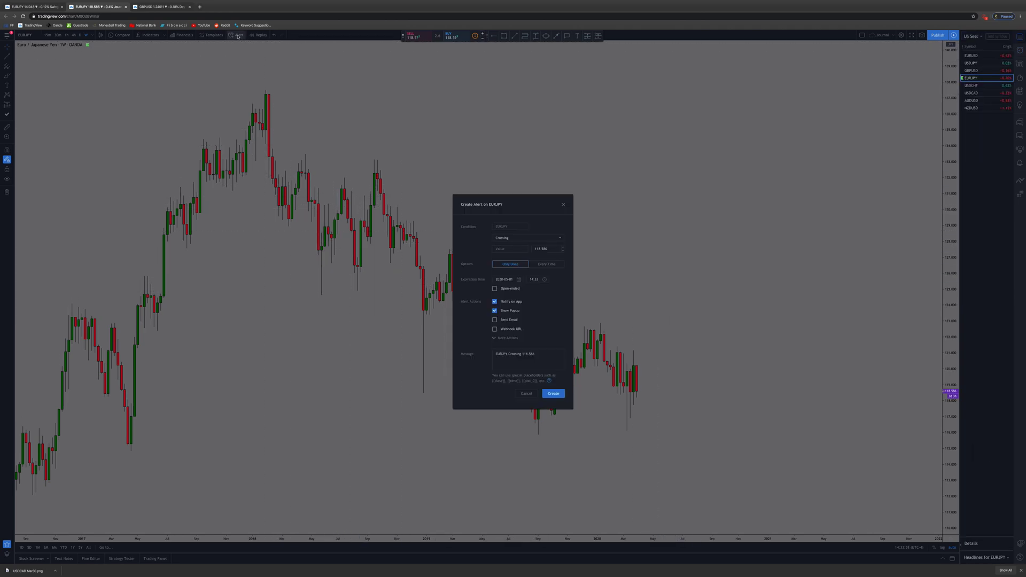
pyautogui.click(531, 392)
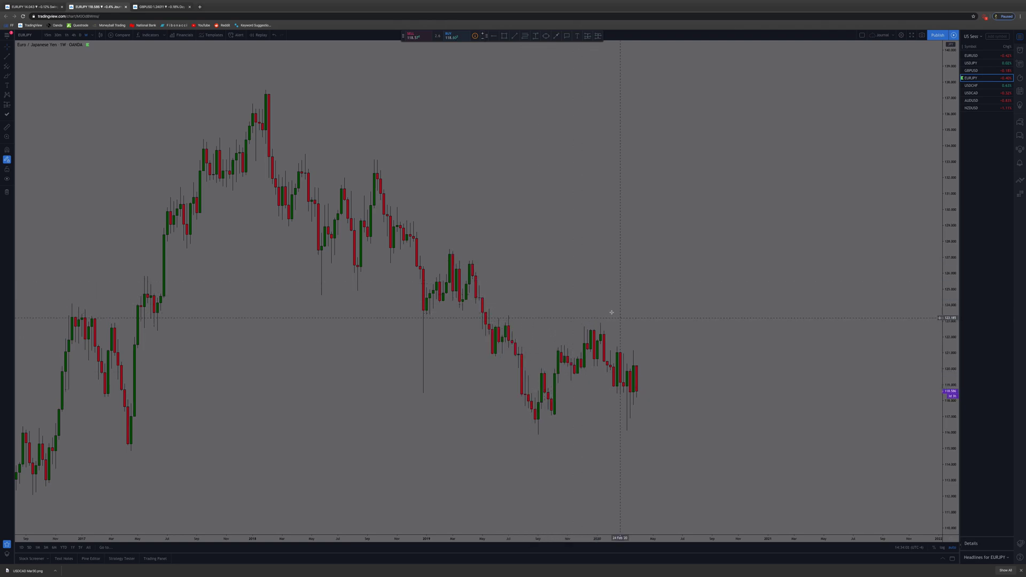
pyautogui.click(7, 56)
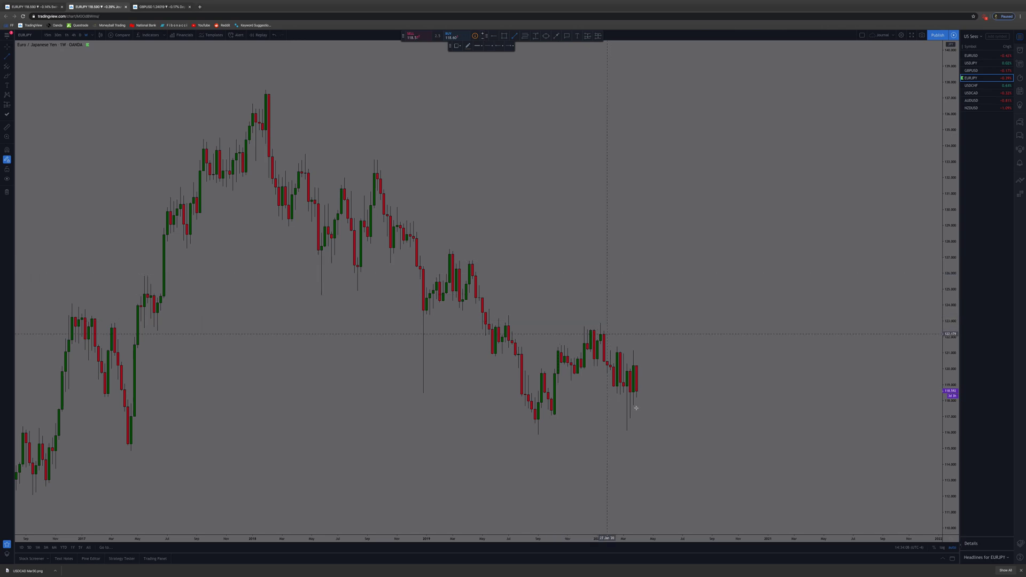
pyautogui.click(527, 434)
# Finish the horizontal line at the August 2019 low and create a crossing alert on it
pyautogui.click(781, 435)
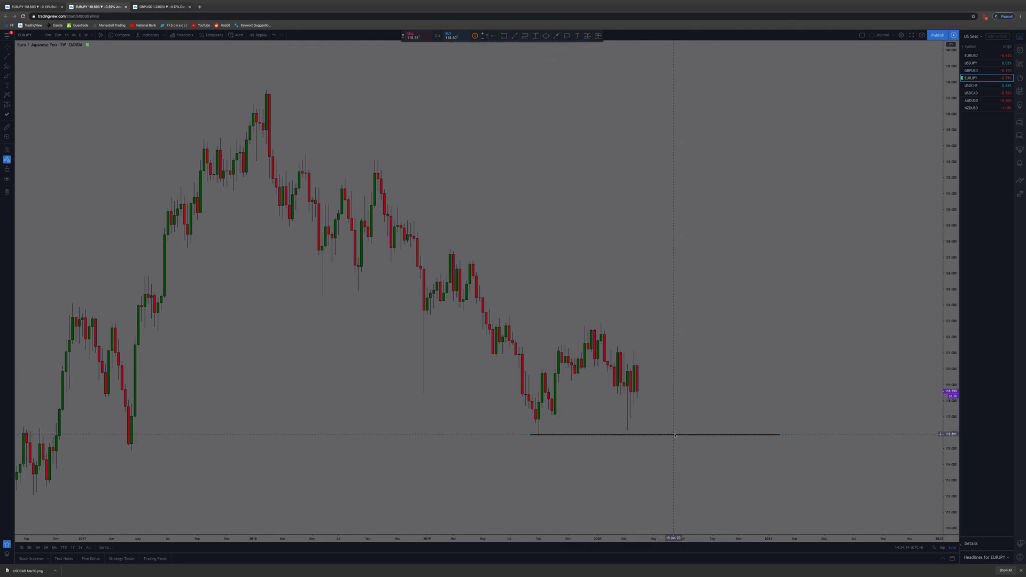
pyautogui.rightClick(675, 435)
pyautogui.click(694, 441)
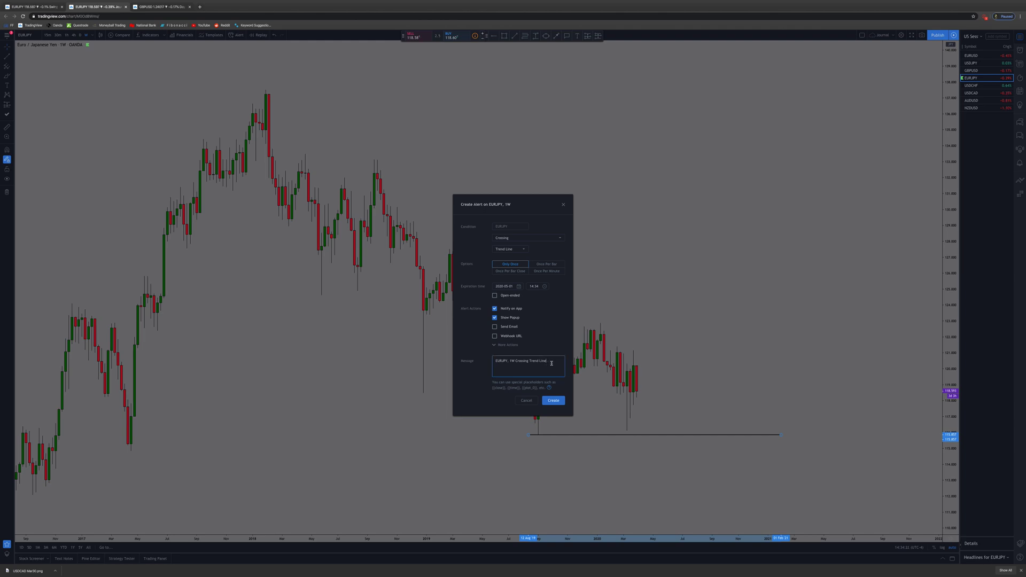
pyautogui.moveTo(552, 363); pyautogui.dragTo(457, 357)
pyautogui.click(526, 371)
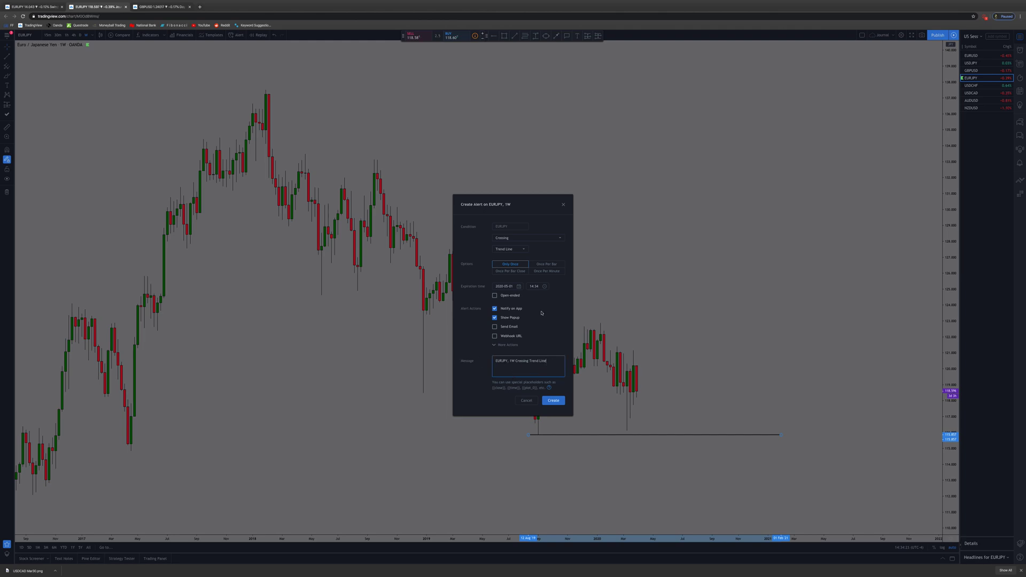
pyautogui.click(551, 401)
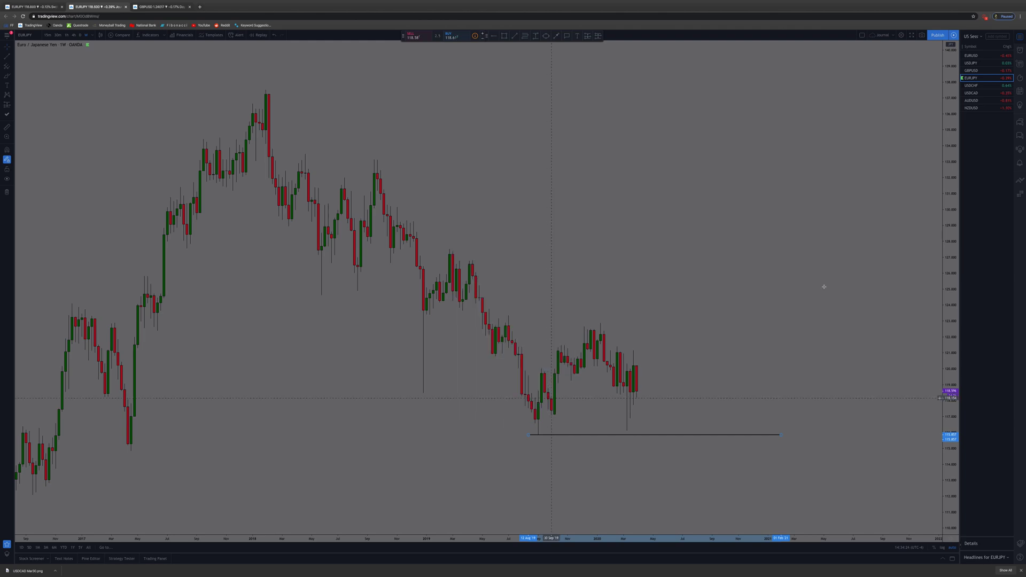
# Delete the trend-line alert from the Alerts list and go back to the Watchlist
pyautogui.click(1021, 51)
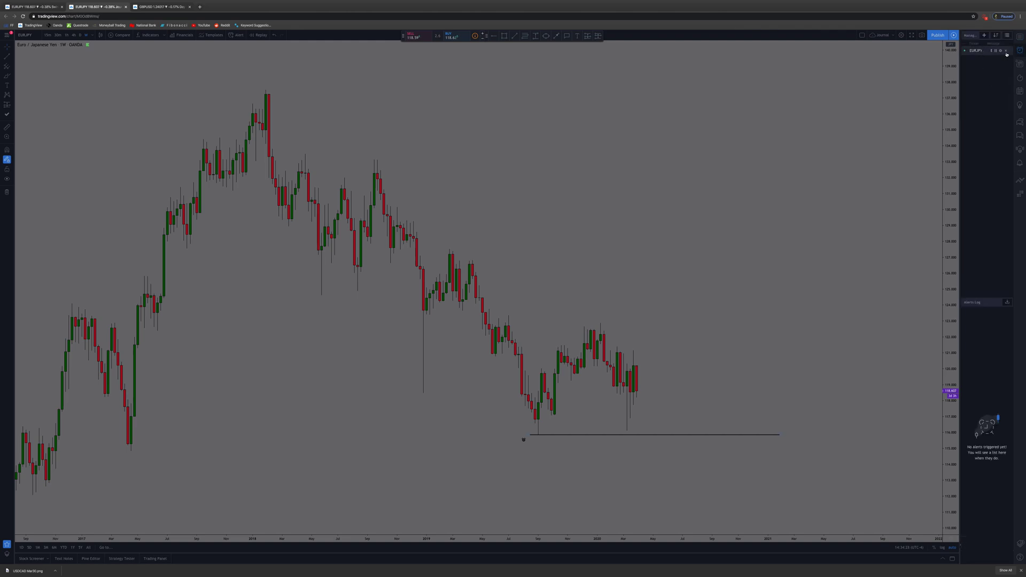
pyautogui.click(1006, 51)
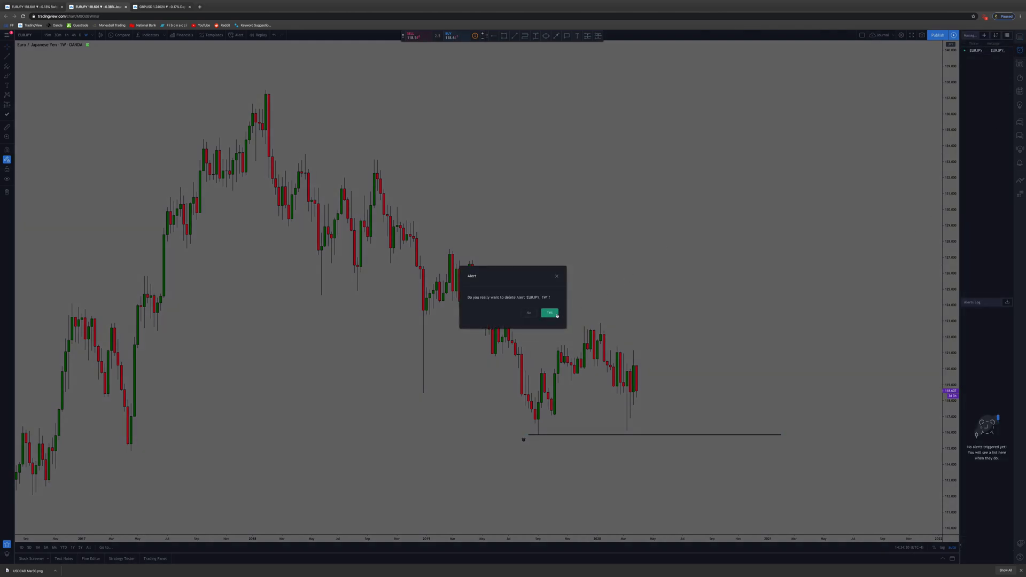
pyautogui.click(549, 313)
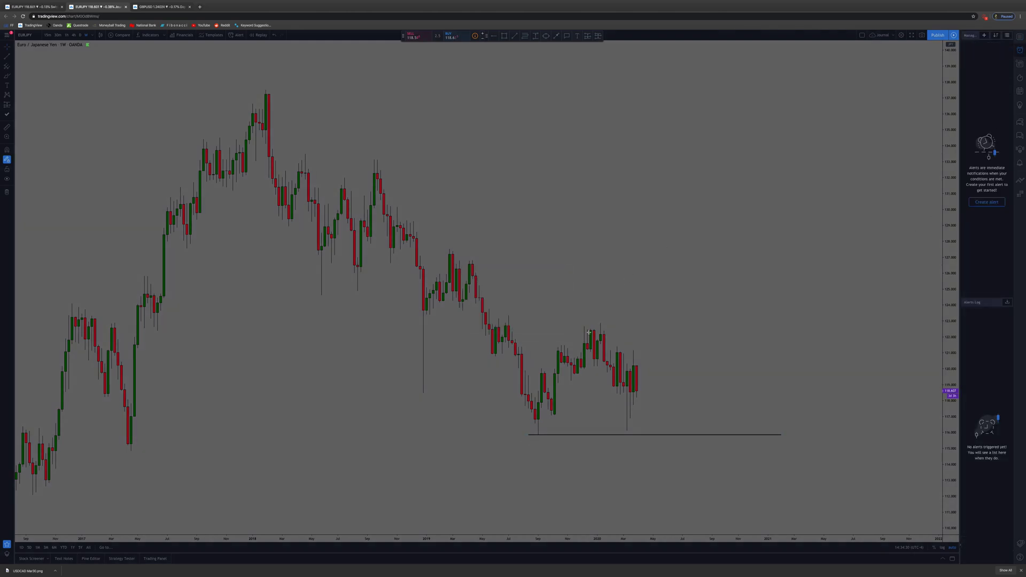
pyautogui.click(1020, 37)
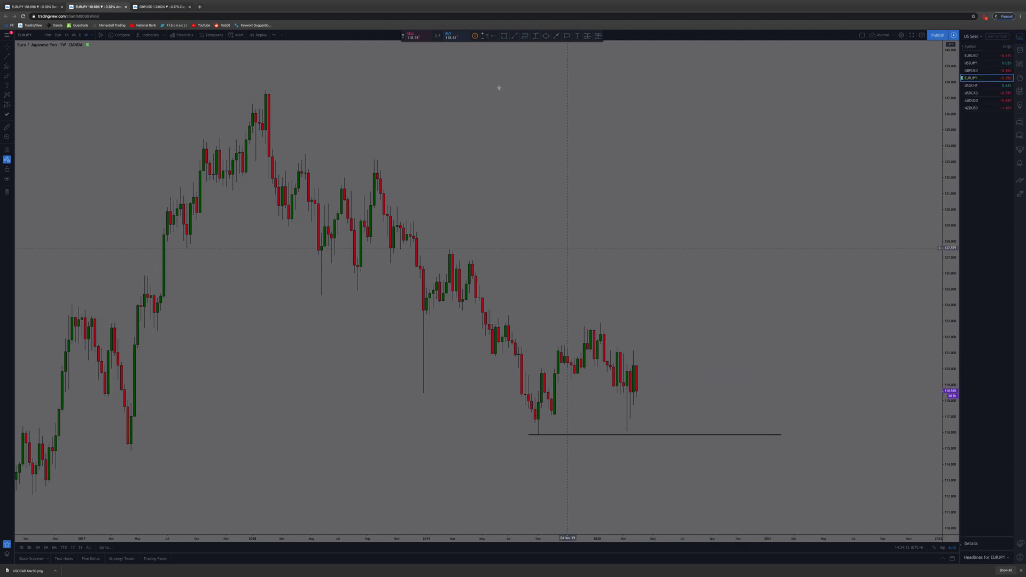
pyautogui.click(505, 37)
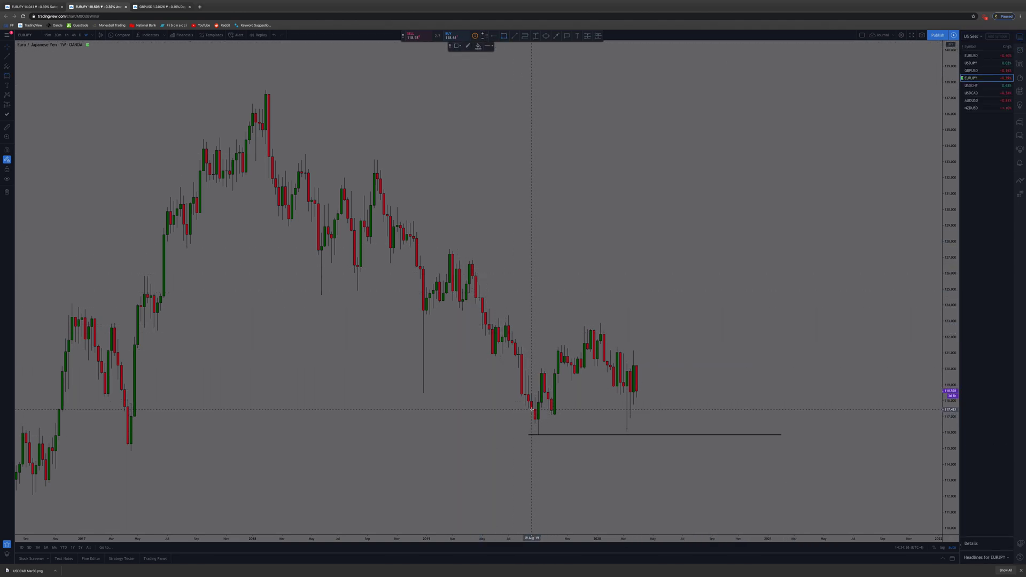
pyautogui.moveTo(532, 410)
pyautogui.mouseDown()
pyautogui.moveTo(779, 424)
pyautogui.moveTo(782, 436)
pyautogui.mouseUp()
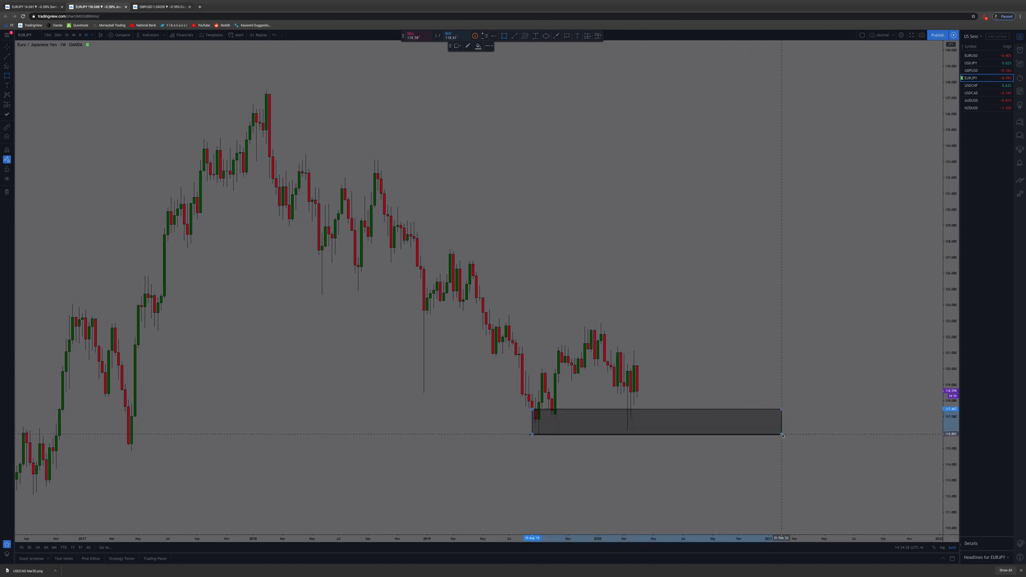
pyautogui.click(677, 449)
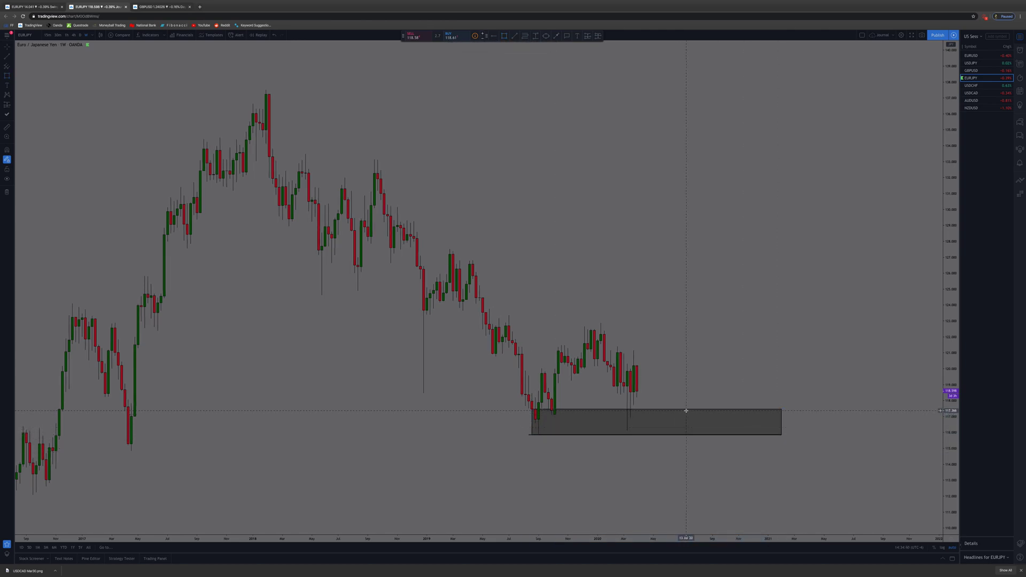
pyautogui.rightClick(687, 411)
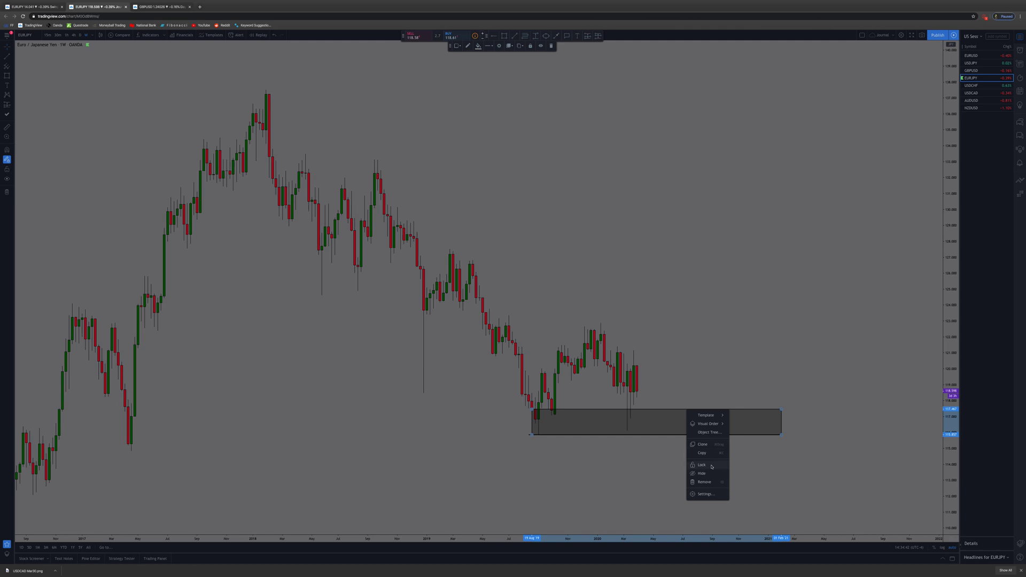
pyautogui.click(646, 480)
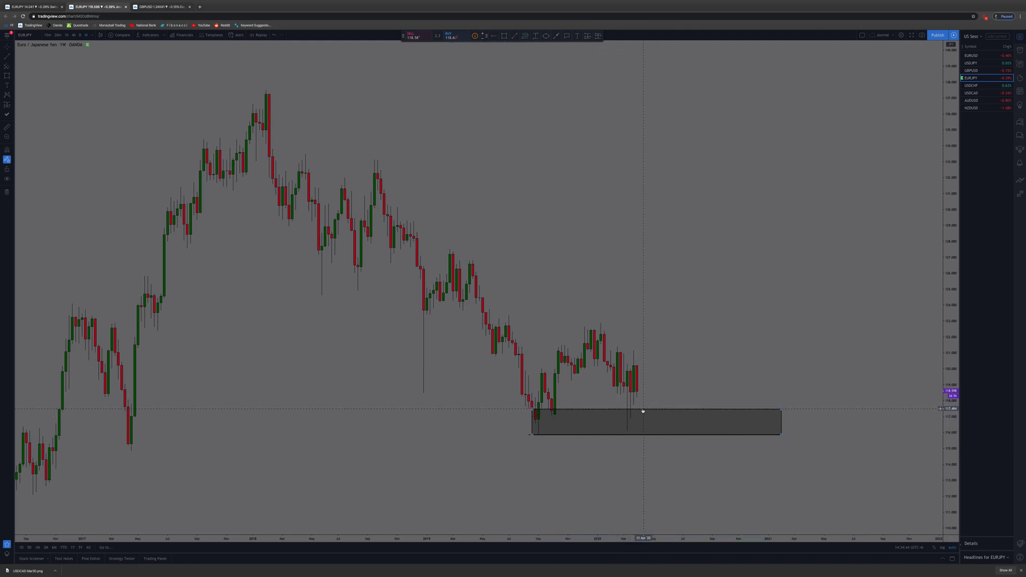
pyautogui.click(643, 411)
pyautogui.press('Delete')
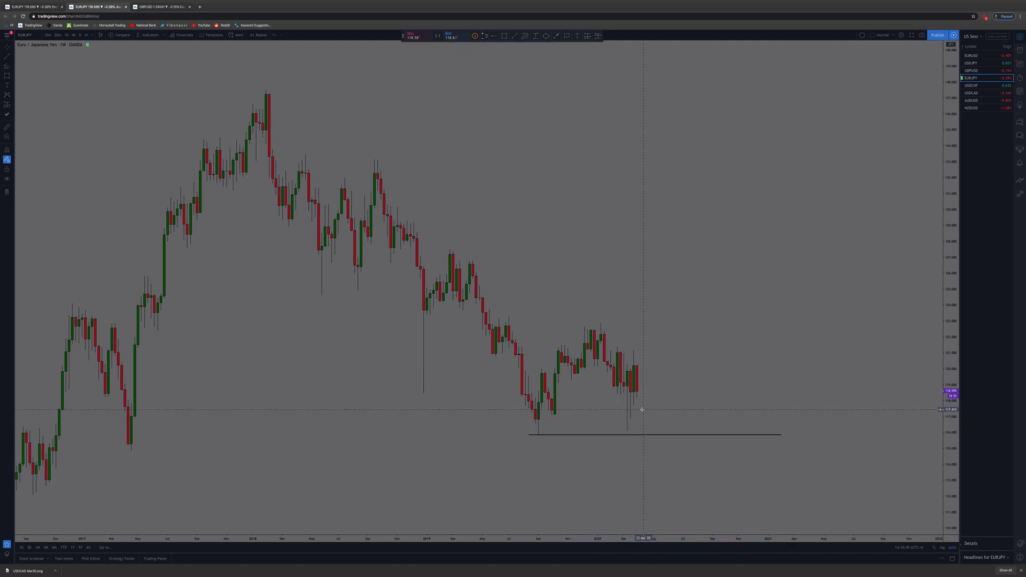
pyautogui.click(6, 57)
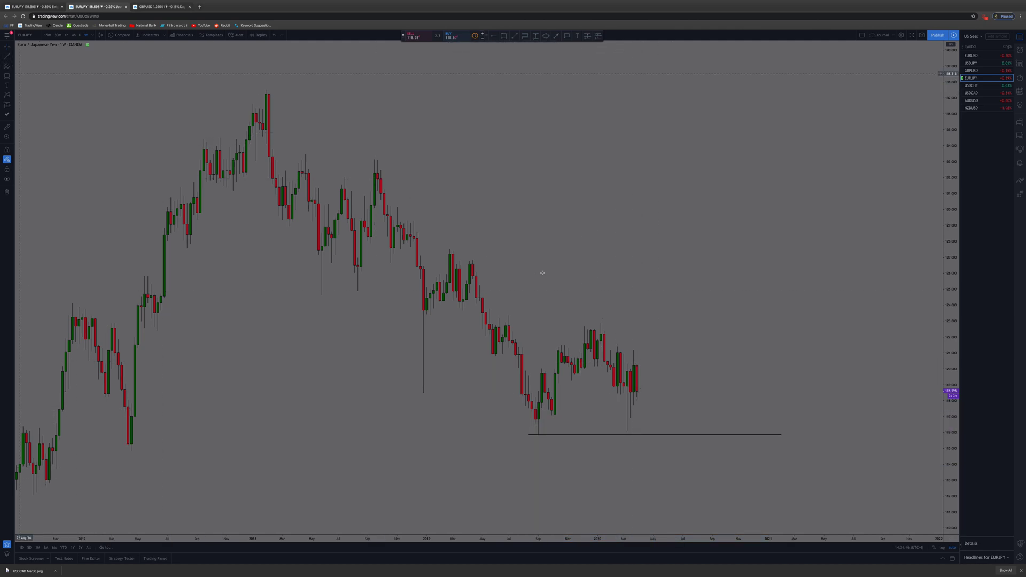
# Draw second and third horizontal support lines below the August 2019 low, then deselect
pyautogui.click(529, 459)
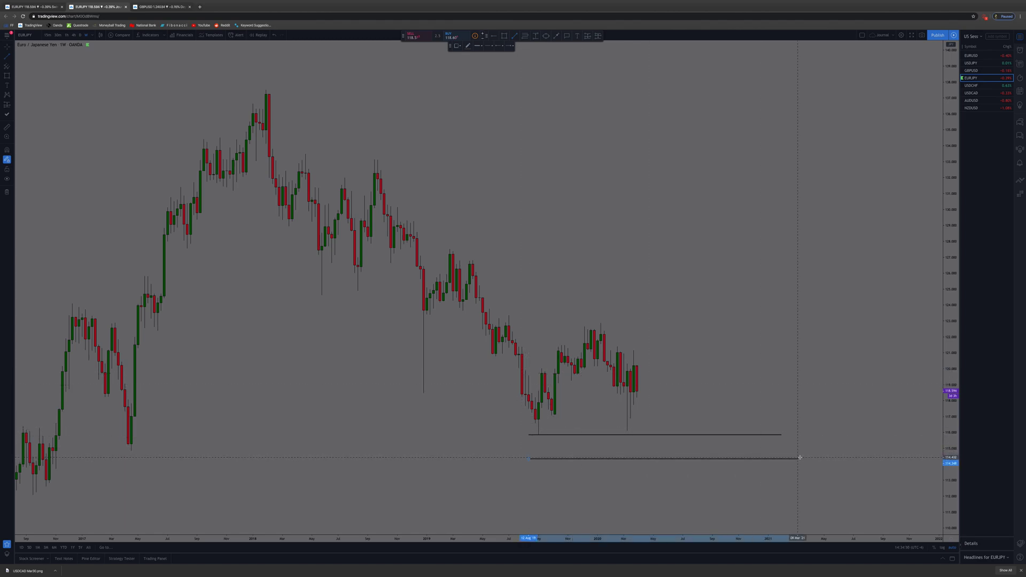
pyautogui.click(801, 459)
pyautogui.click(528, 490)
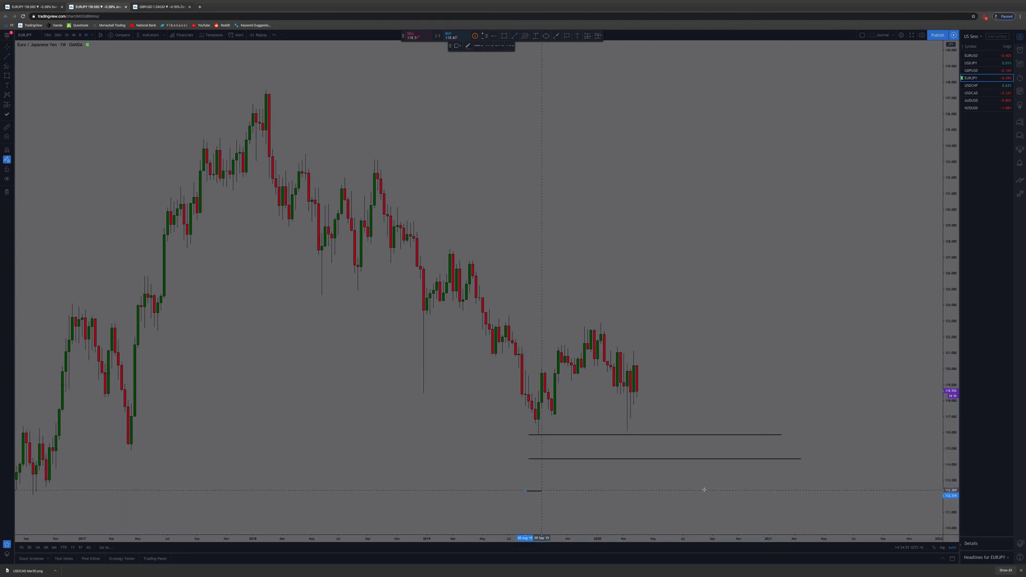
pyautogui.click(814, 491)
pyautogui.click(775, 454)
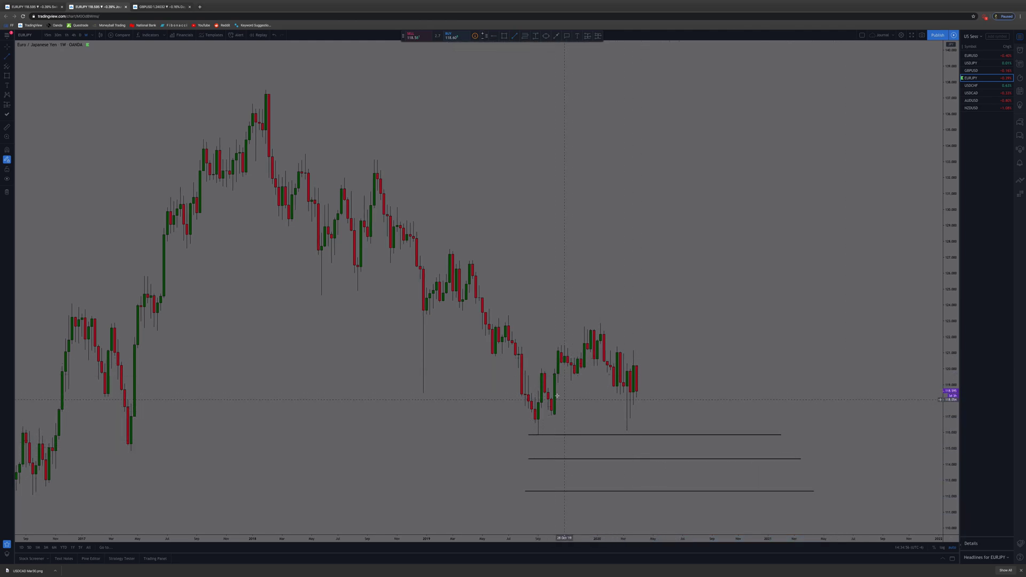
pyautogui.scroll(-3, 556, 394)
pyautogui.scroll(1, 555, 393)
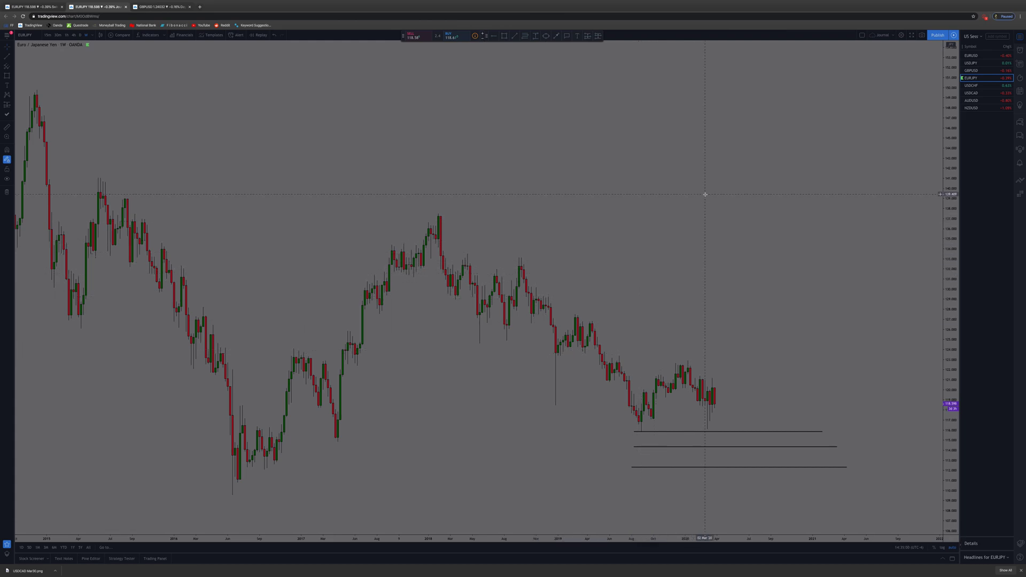
pyautogui.scroll(2, 705, 195)
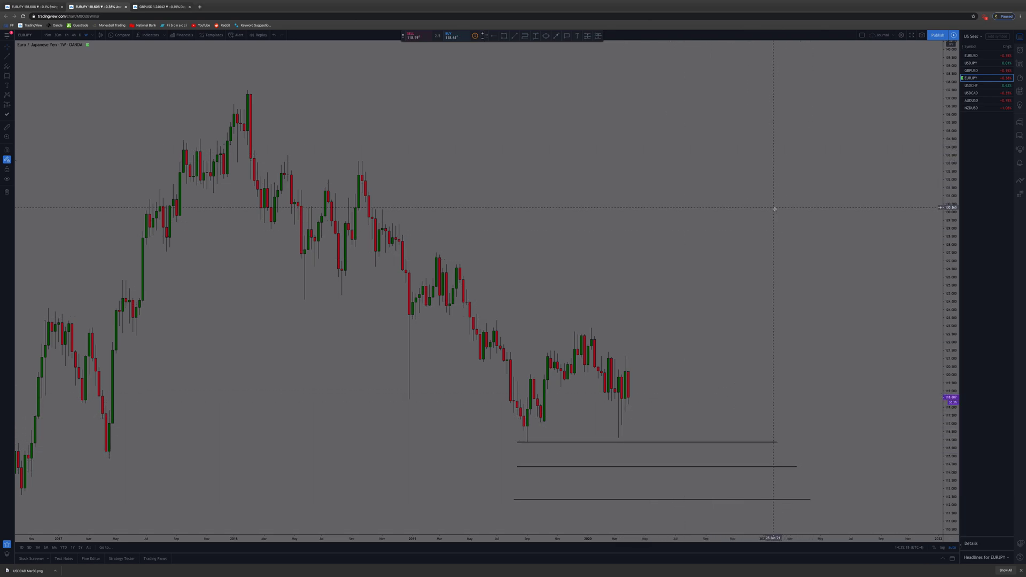
pyautogui.moveTo(916, 3)
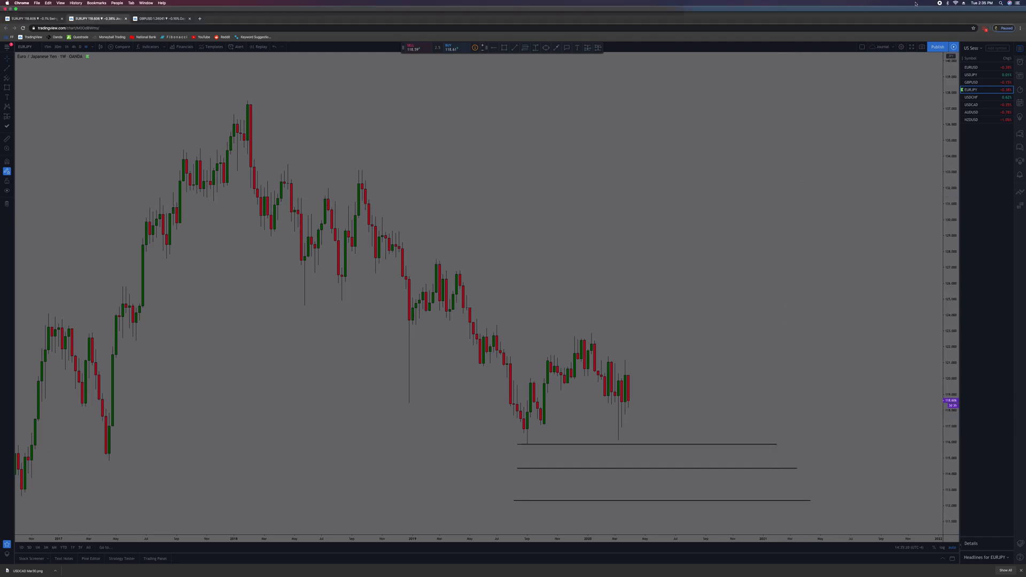